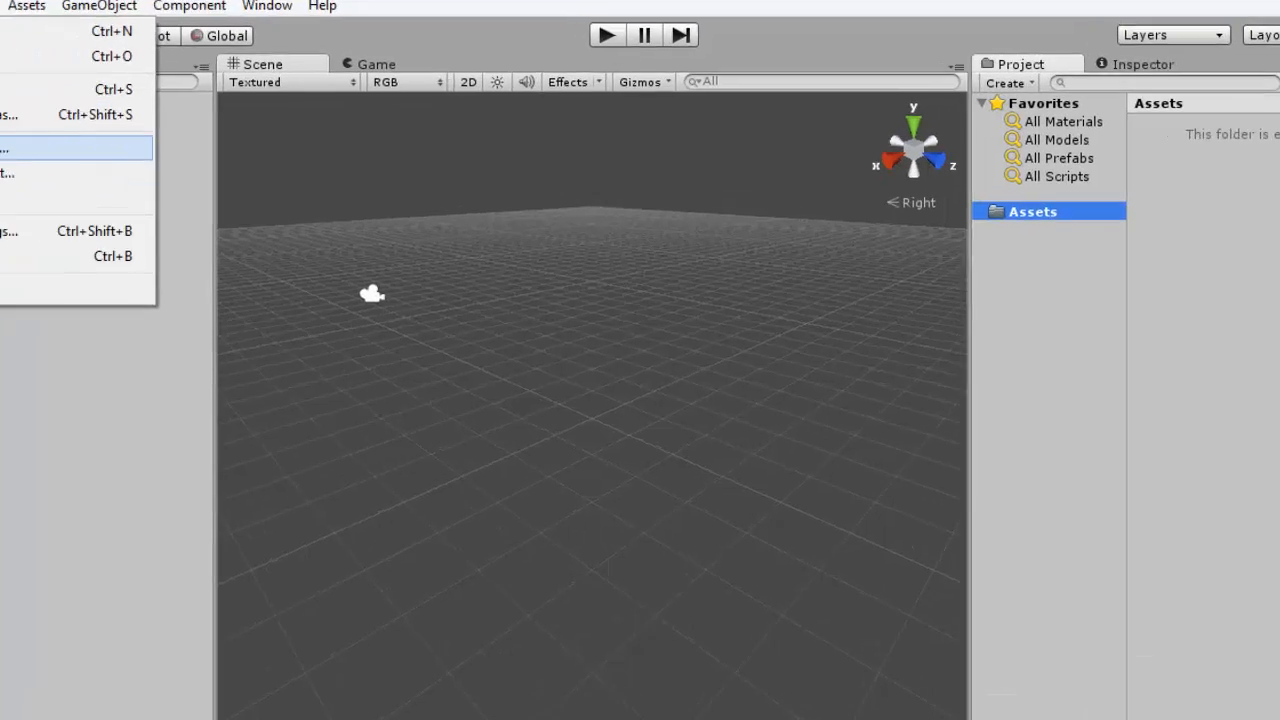
Start a new project and browse to the unity folder on drive C: as its location.
{"action": "left_click", "coordinate": [52, 196]}
{"action": "left_click", "coordinate": [852, 300]}
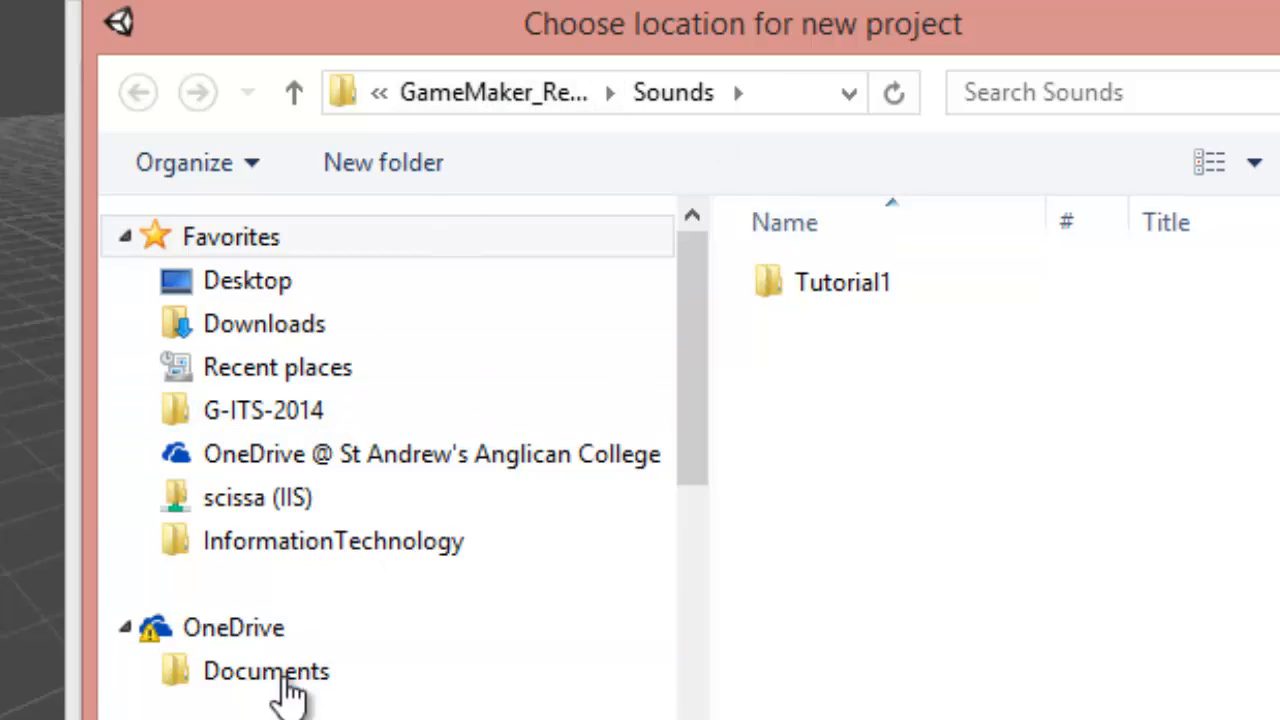
{"action": "left_click_drag", "start_coordinate": [692, 492], "coordinate": [686, 686]}
{"action": "left_click", "coordinate": [520, 609]}
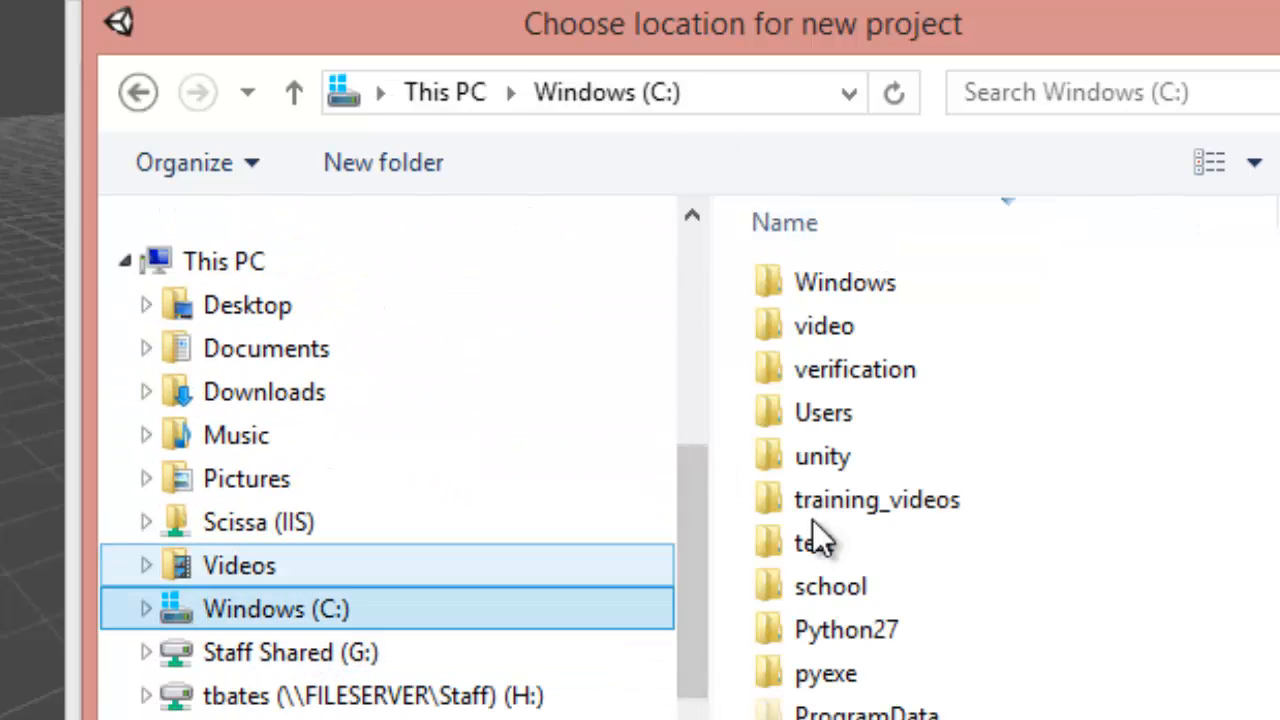
{"action": "double_click", "coordinate": [835, 456]}
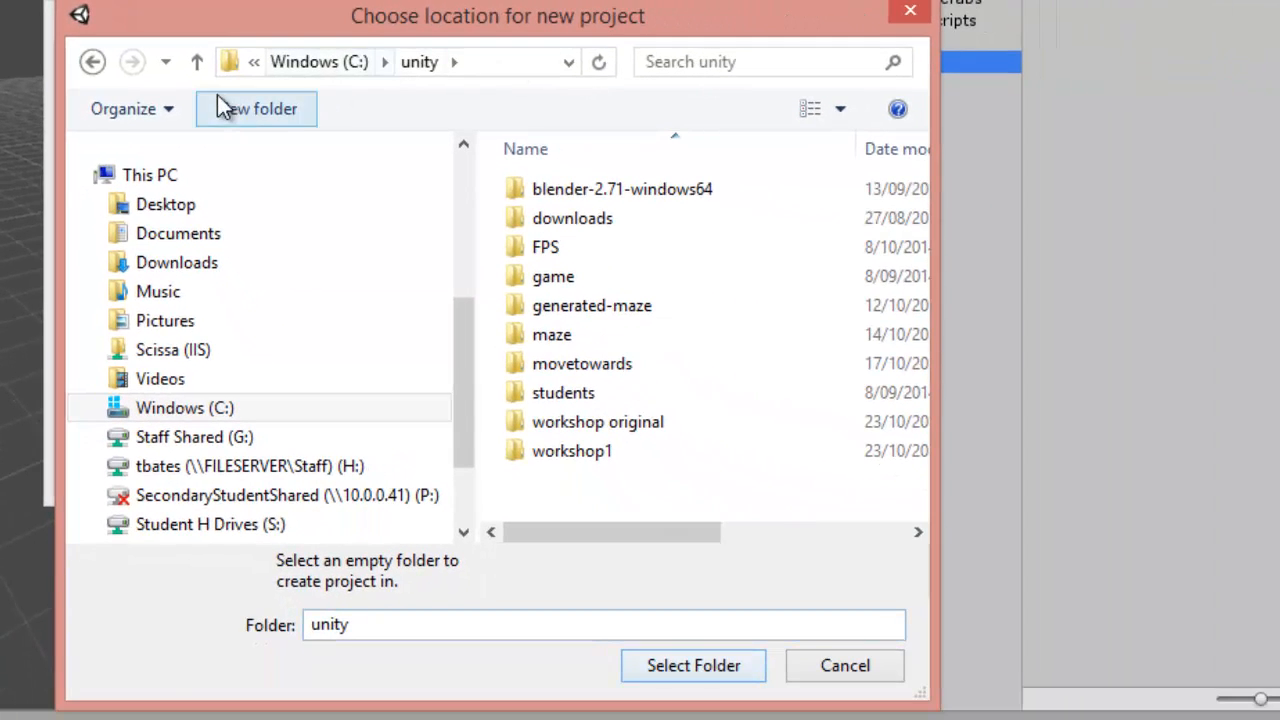
Make a new folder named workshop2, select it as the project location, and create the project with 3D defaults and no packages.
{"action": "left_click", "coordinate": [262, 108]}
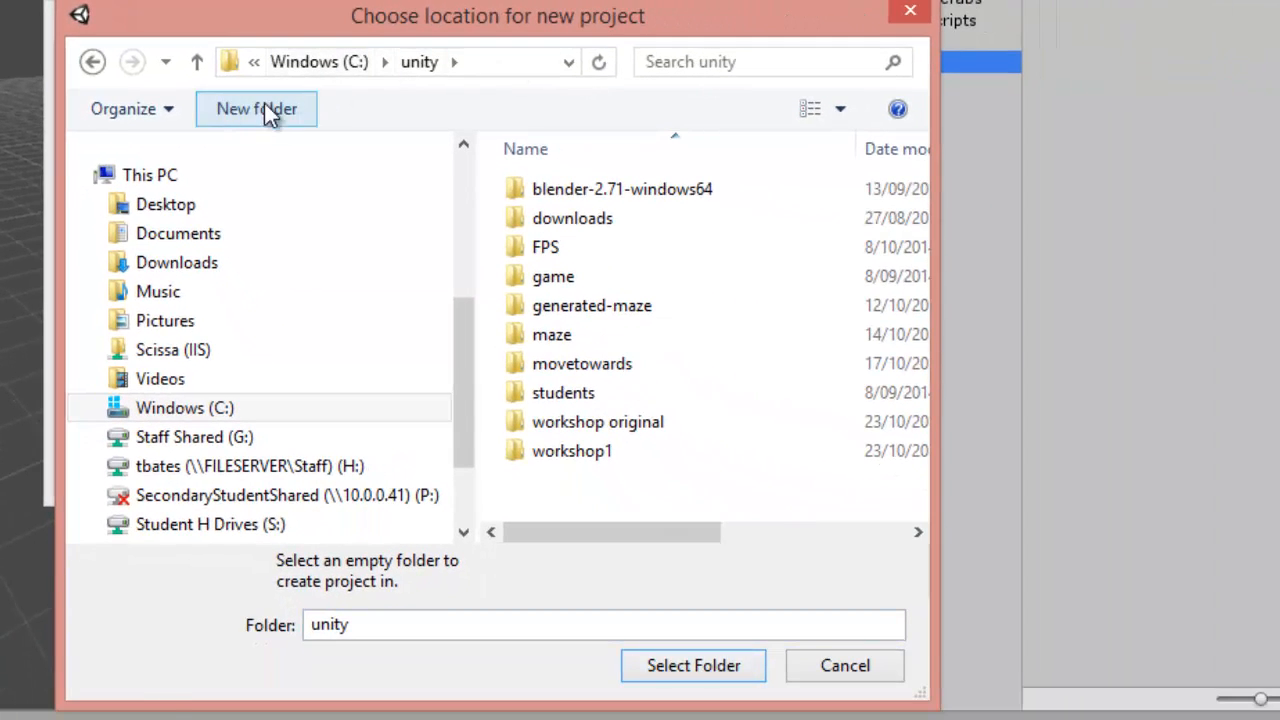
{"action": "type", "text": "workshop"}
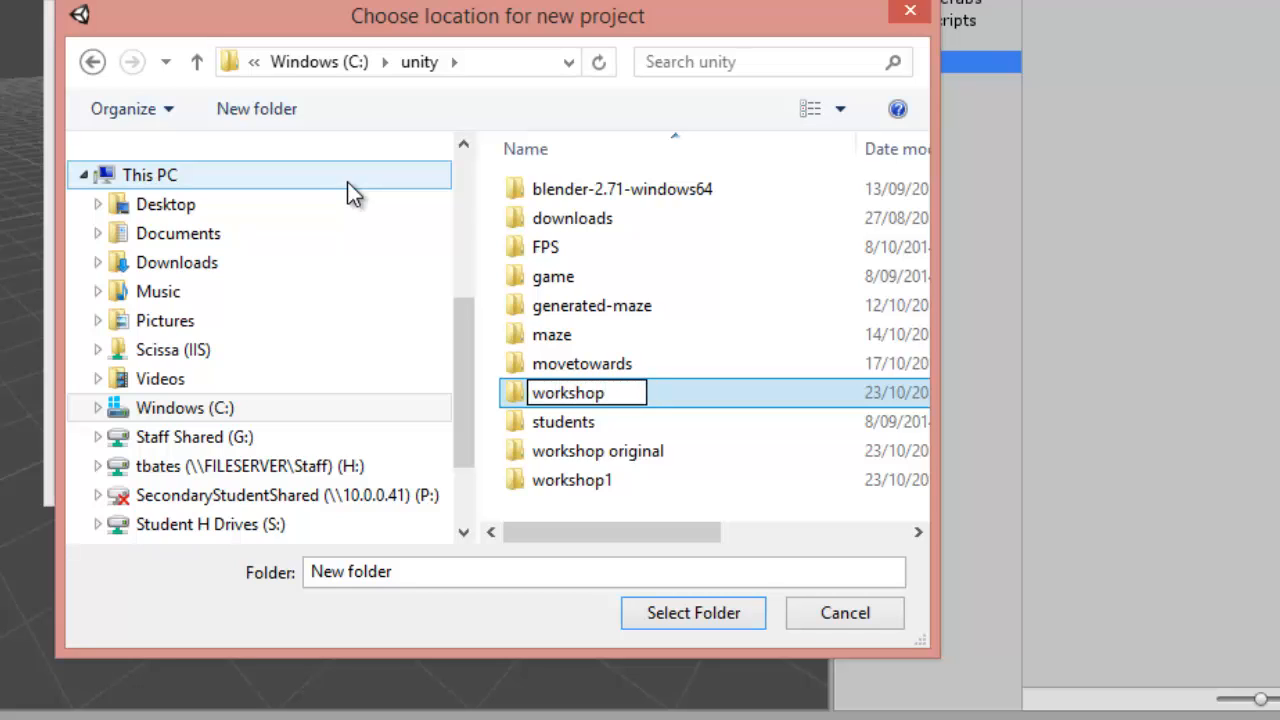
{"action": "type", "text": "2"}
{"action": "key", "text": "Return"}
{"action": "key", "text": "Return"}
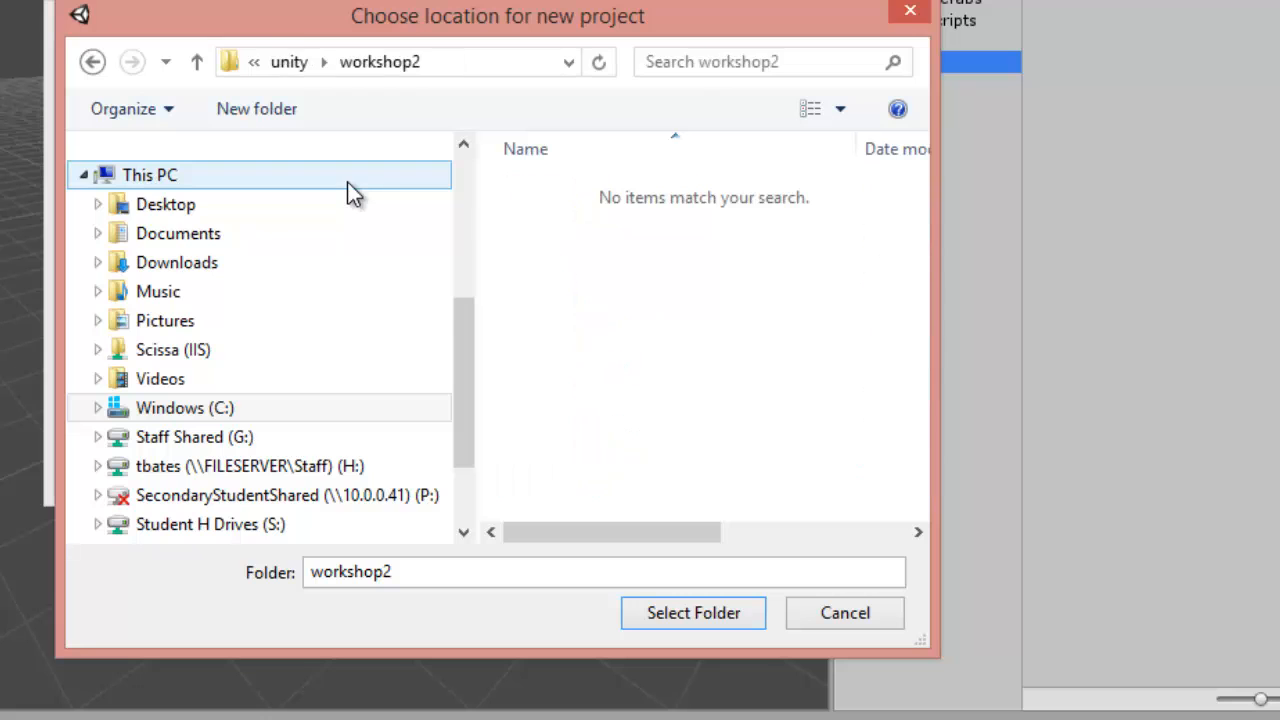
{"action": "left_click", "coordinate": [660, 607]}
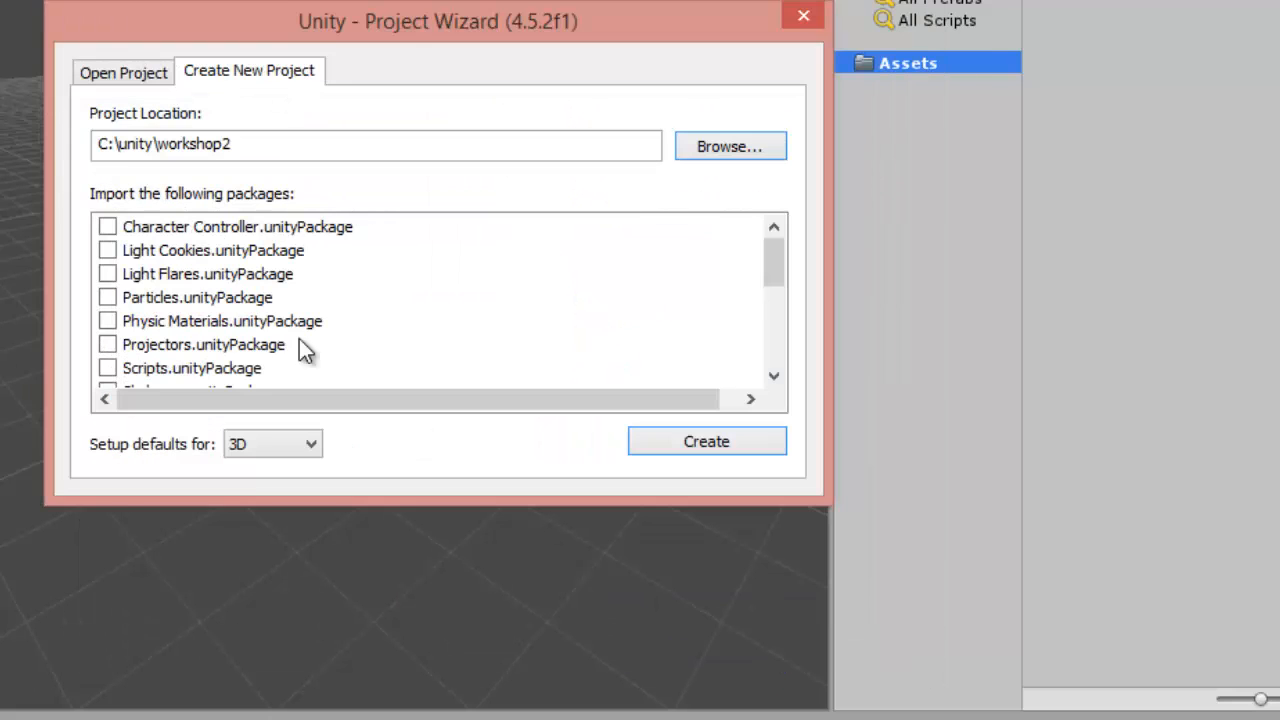
{"action": "left_click", "coordinate": [706, 441]}
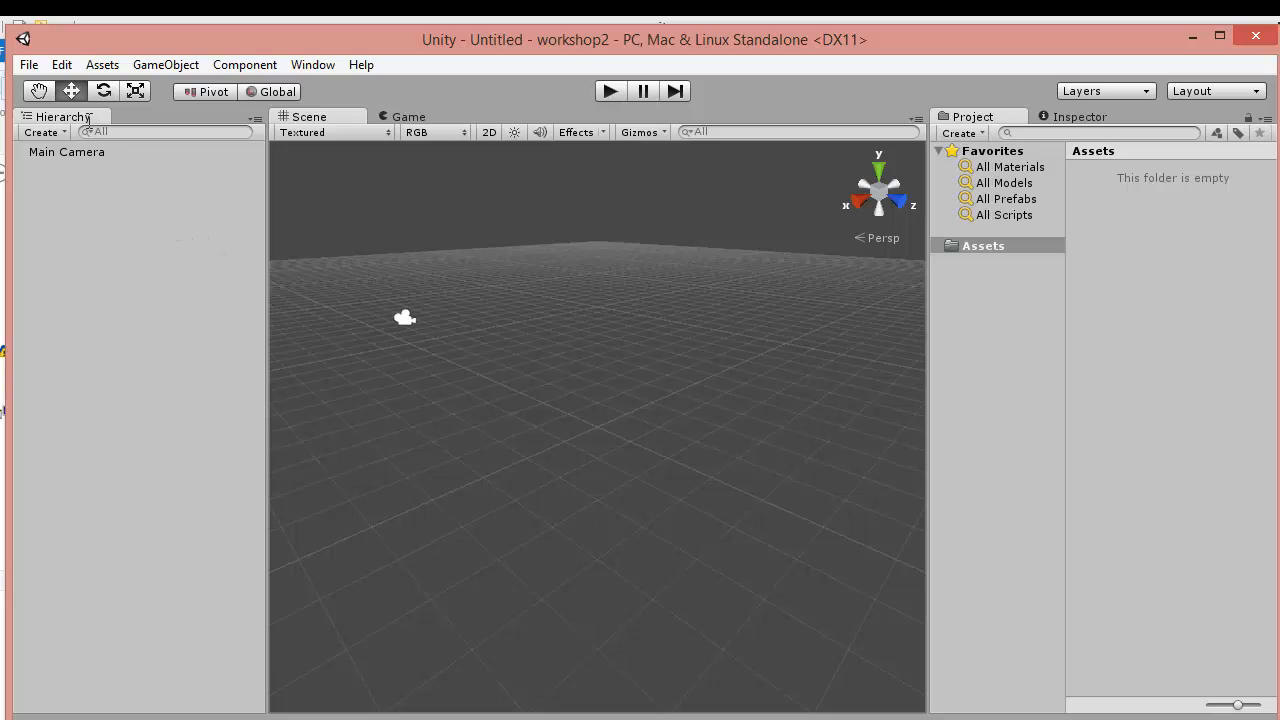
Add a plane to the scene and reset its transform.
{"action": "left_click", "coordinate": [43, 133]}
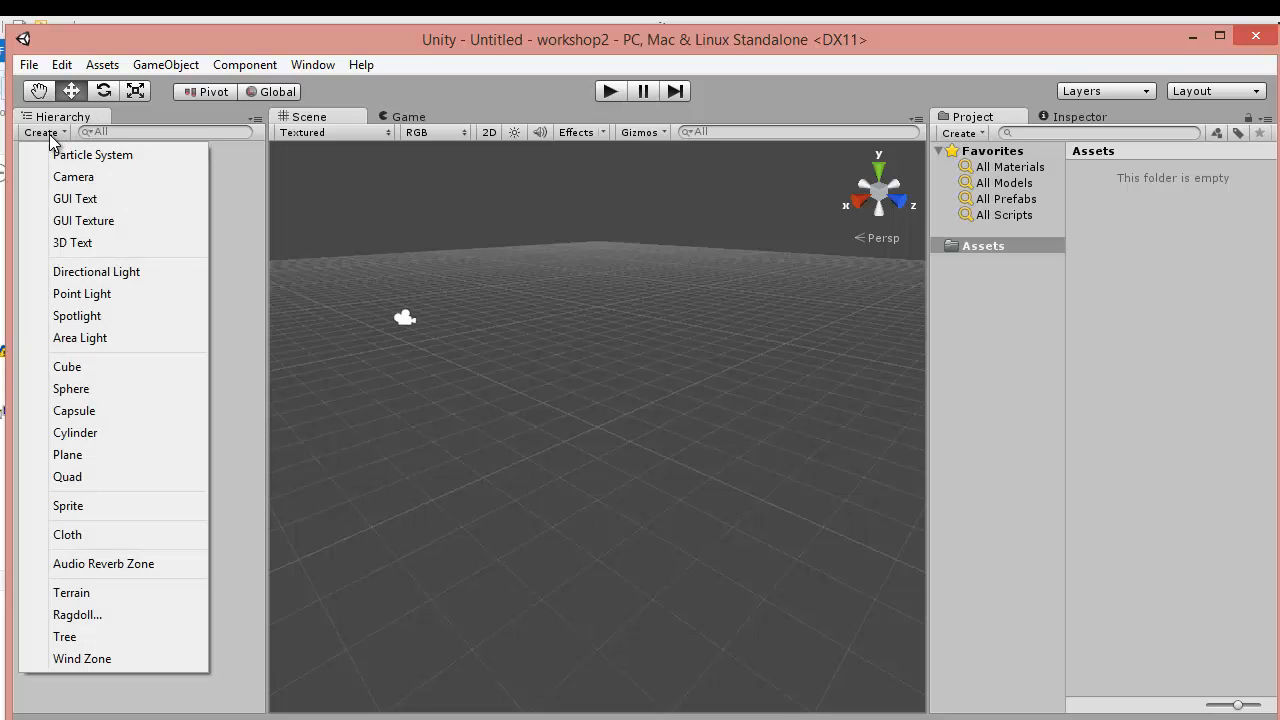
{"action": "left_click", "coordinate": [79, 455]}
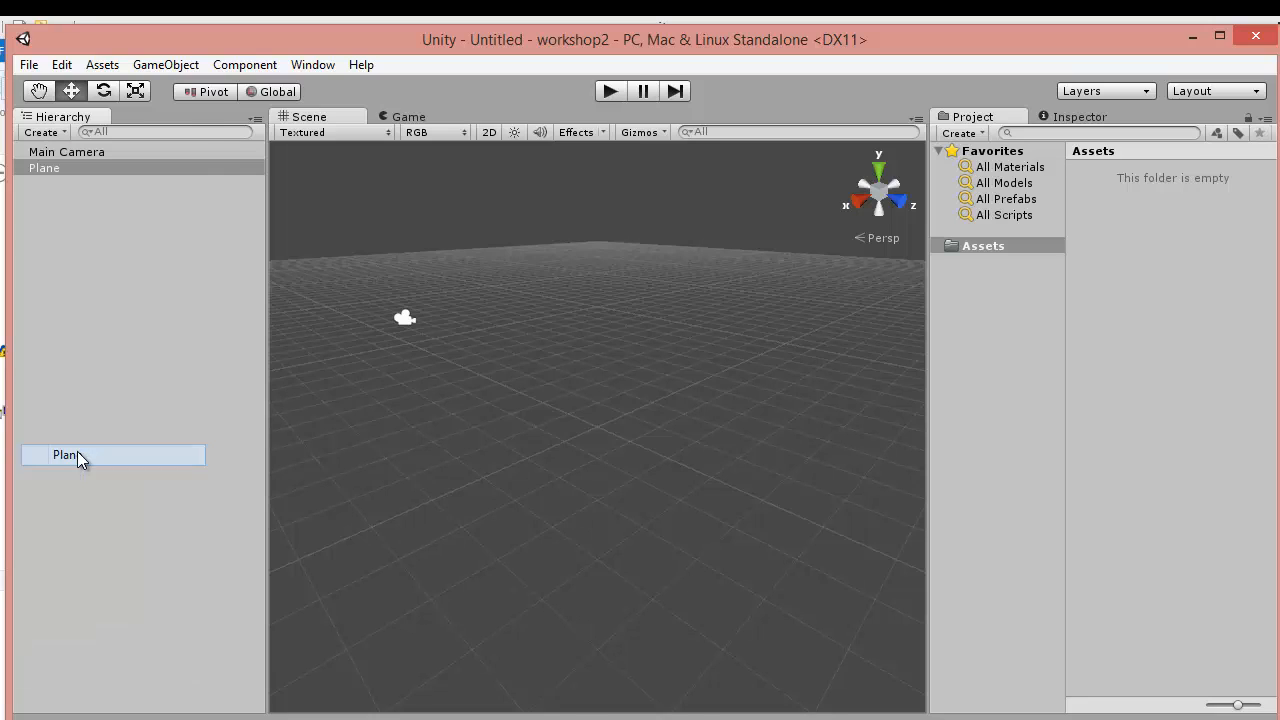
{"action": "left_click", "coordinate": [1072, 116]}
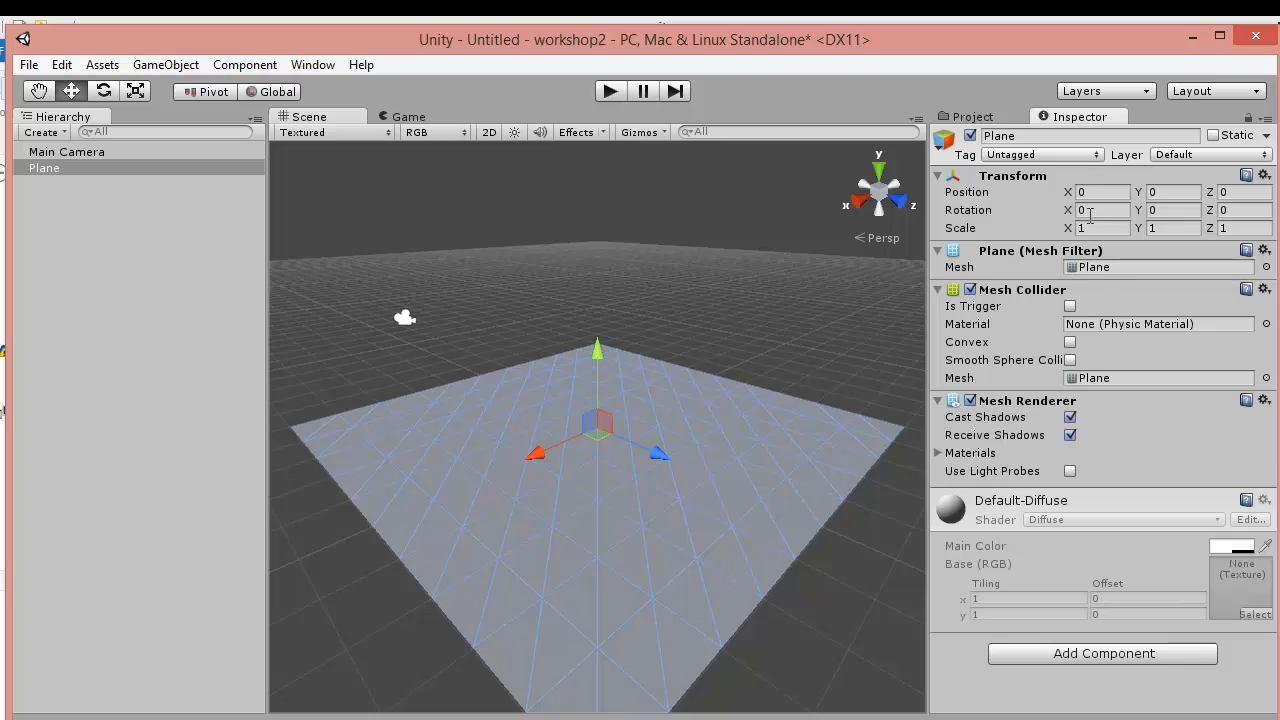
{"action": "left_click", "coordinate": [1264, 175]}
{"action": "left_click", "coordinate": [1210, 198]}
Add a cube and move it to about X -1.91, Y 0.62 on the plane.
{"action": "left_click", "coordinate": [44, 132]}
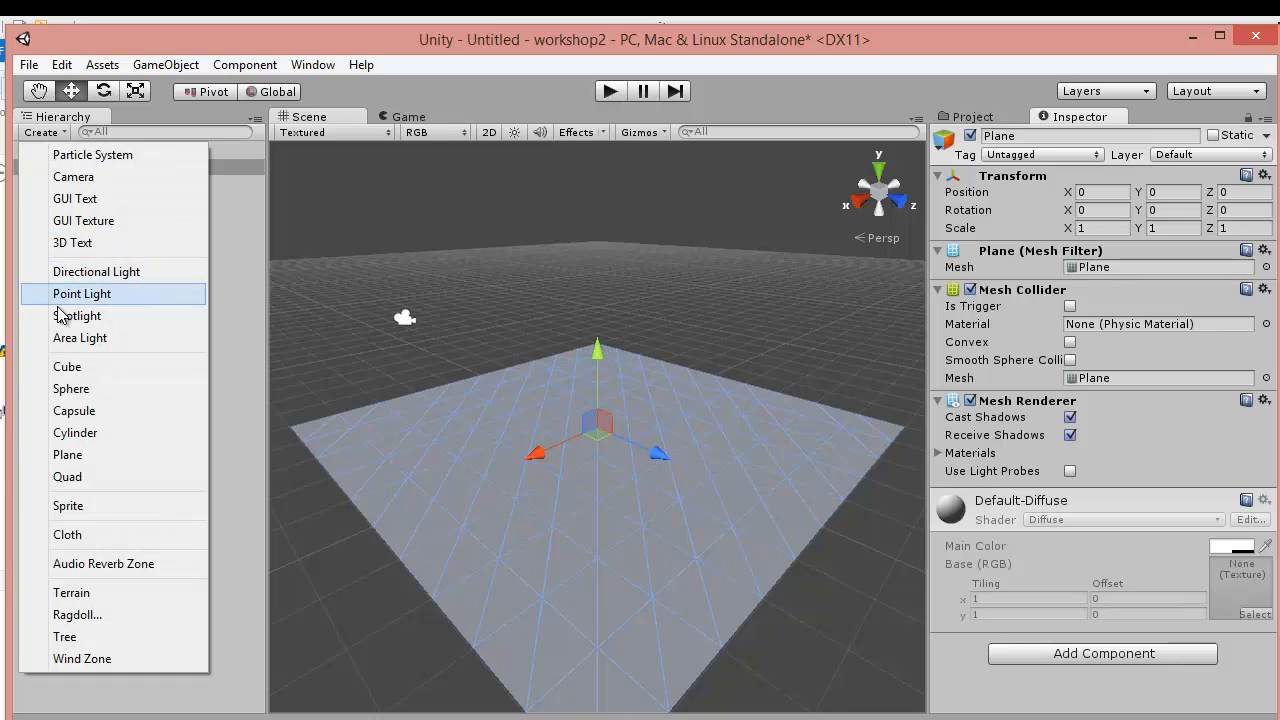
{"action": "left_click", "coordinate": [76, 367]}
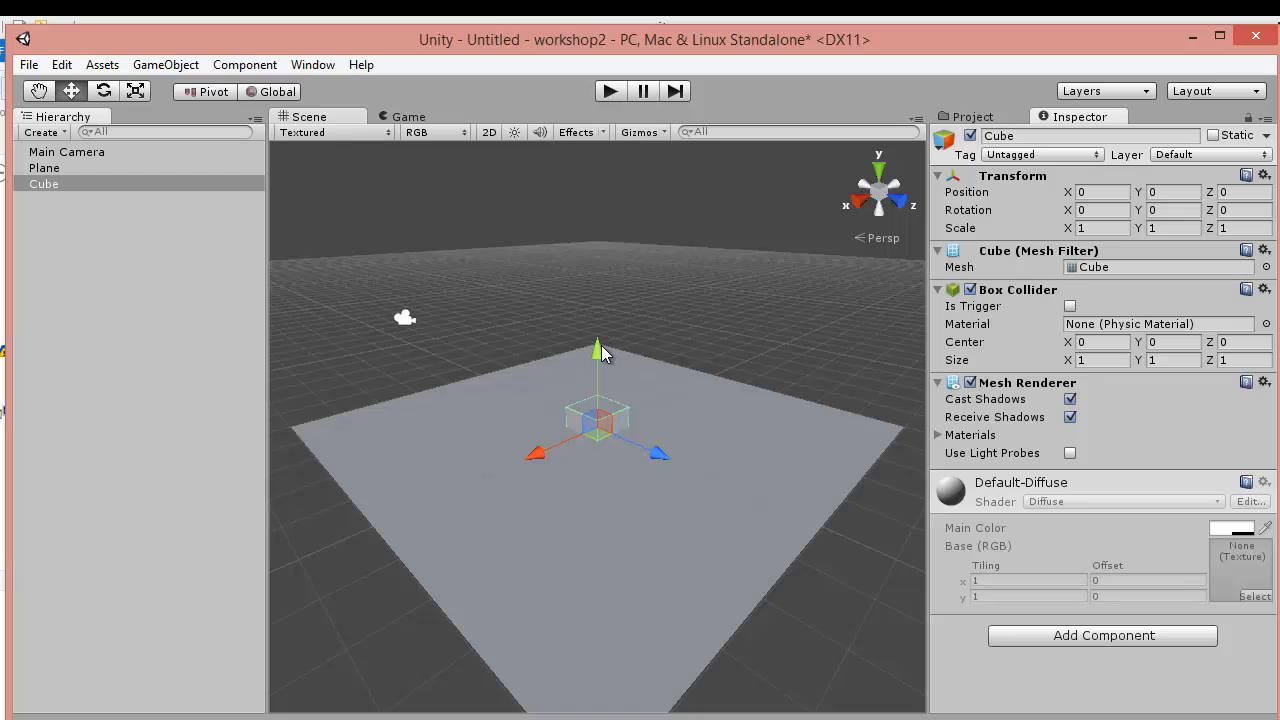
{"action": "mouse_move", "coordinate": [597, 347]}
{"action": "left_mouse_down"}
{"action": "mouse_move", "coordinate": [600, 318]}
{"action": "mouse_move", "coordinate": [602, 333]}
{"action": "left_mouse_up"}
{"action": "left_click_drag", "start_coordinate": [534, 429], "coordinate": [600, 407]}
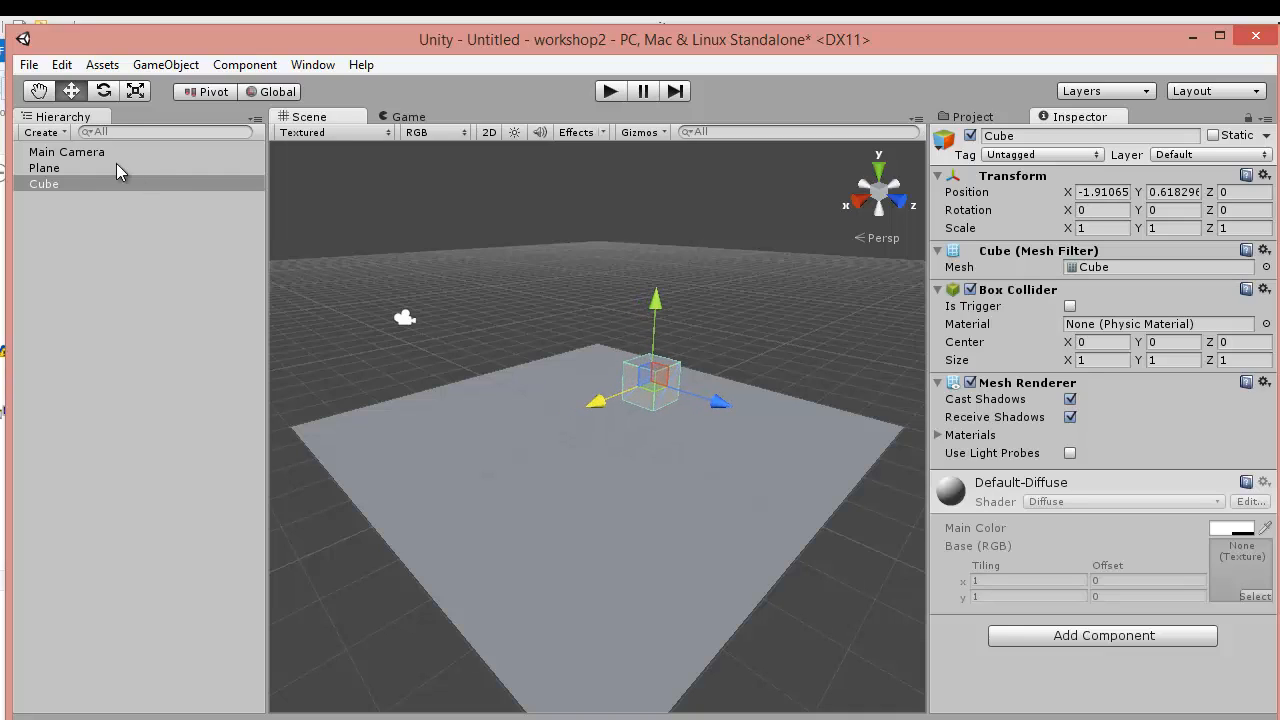
Scale the cube to about 2.59 in Y and 3.23 in Z, and raise it to about Y 1.58.
{"action": "left_click", "coordinate": [136, 91]}
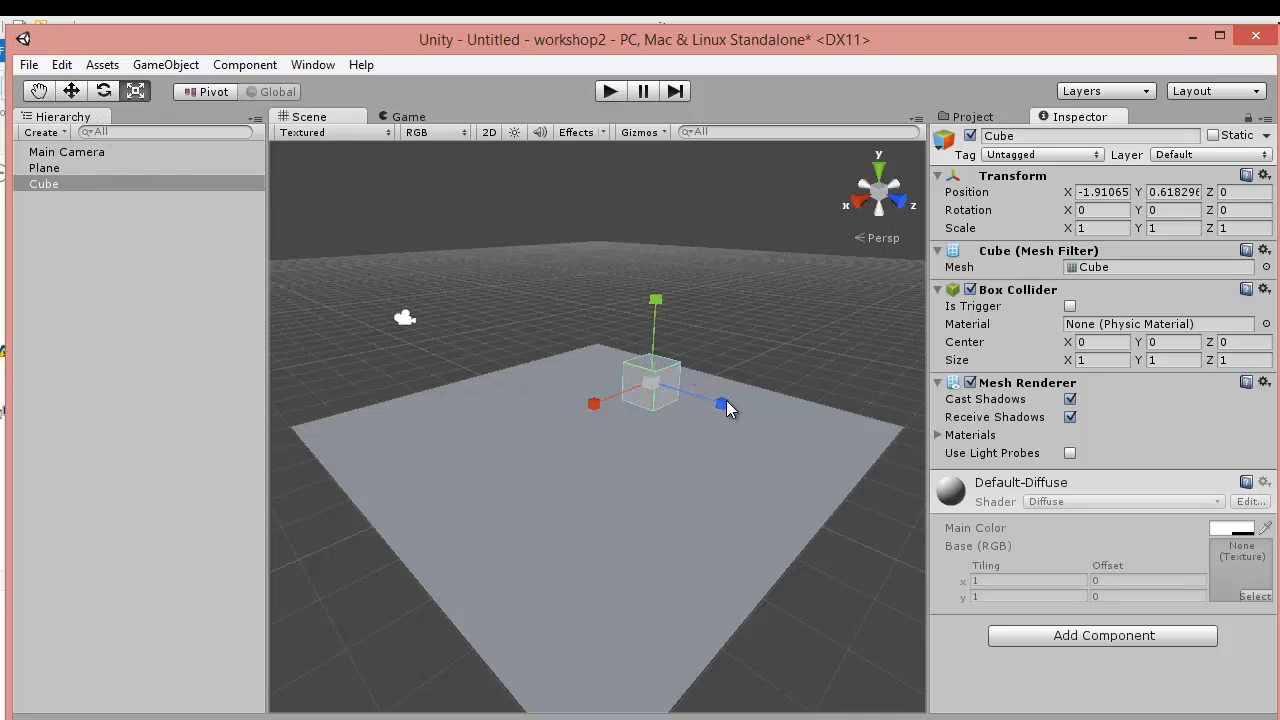
{"action": "left_click_drag", "start_coordinate": [728, 406], "coordinate": [885, 432]}
{"action": "left_click_drag", "start_coordinate": [657, 300], "coordinate": [655, 178]}
{"action": "left_click", "coordinate": [71, 91]}
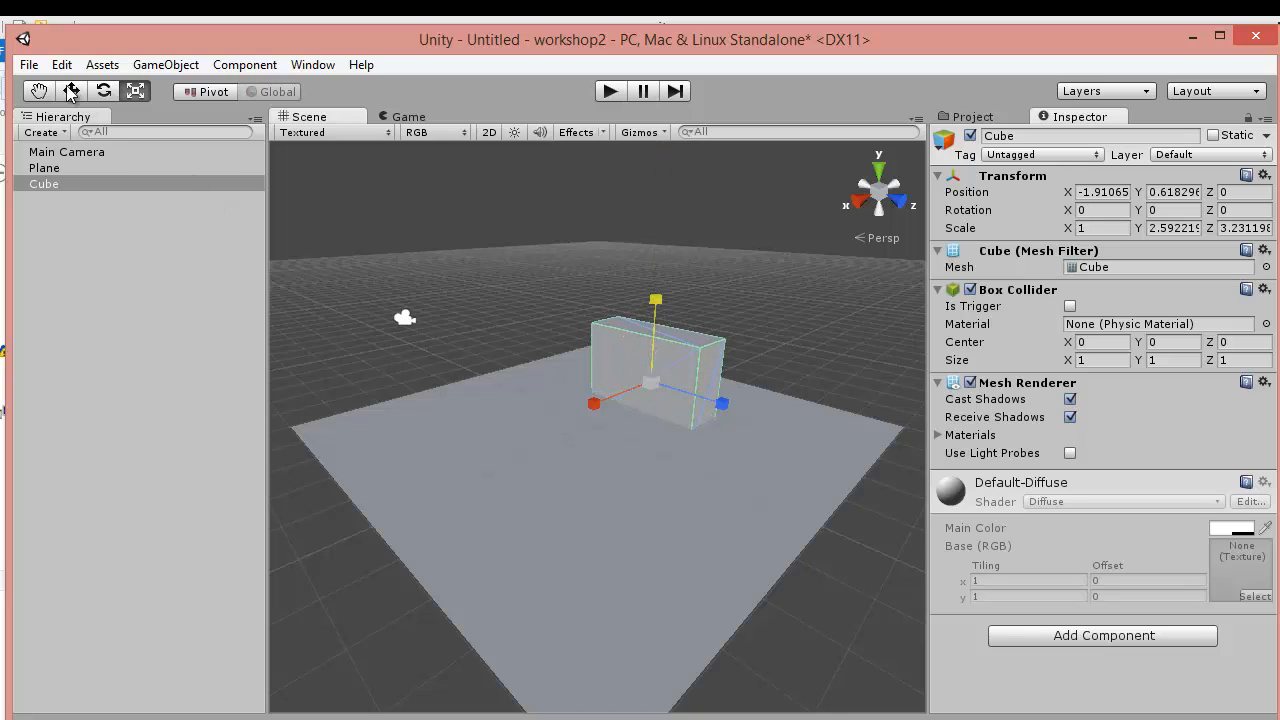
{"action": "left_click_drag", "start_coordinate": [656, 300], "coordinate": [652, 263]}
Reduce the cube's height to a Y scale of about 1.49 and deselect it.
{"action": "left_click", "coordinate": [137, 91]}
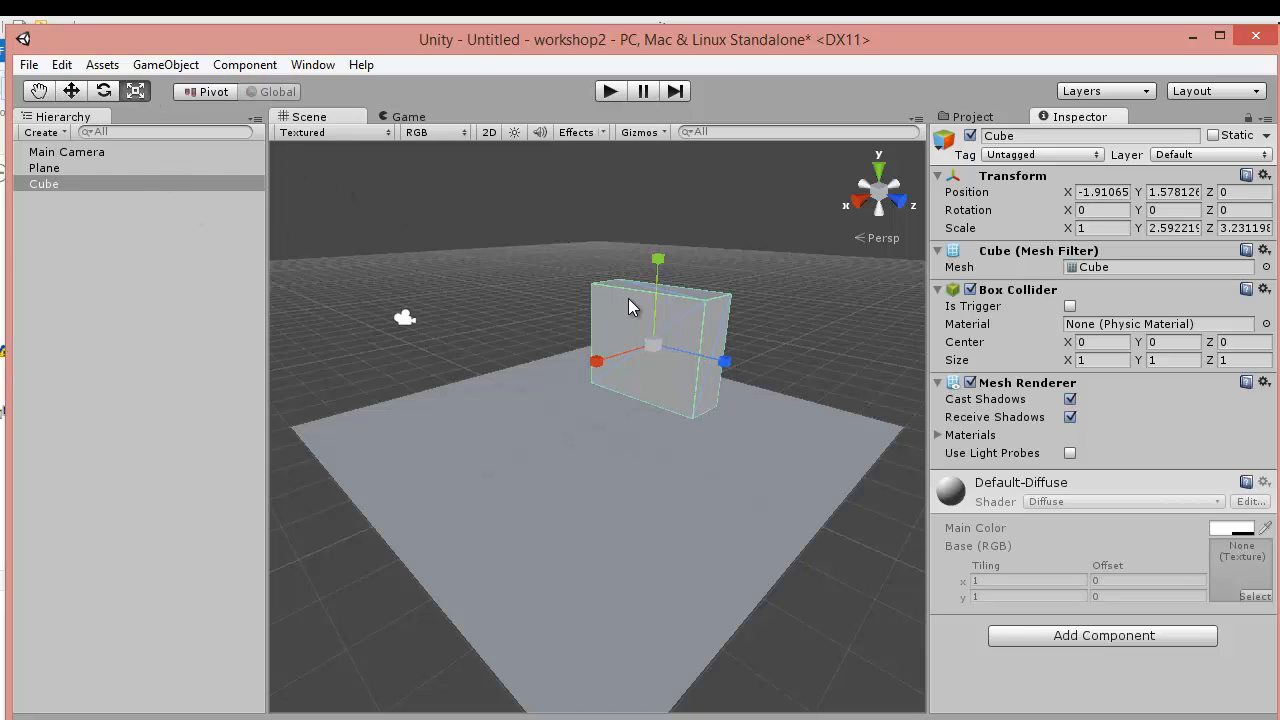
{"action": "left_click_drag", "start_coordinate": [656, 262], "coordinate": [655, 295]}
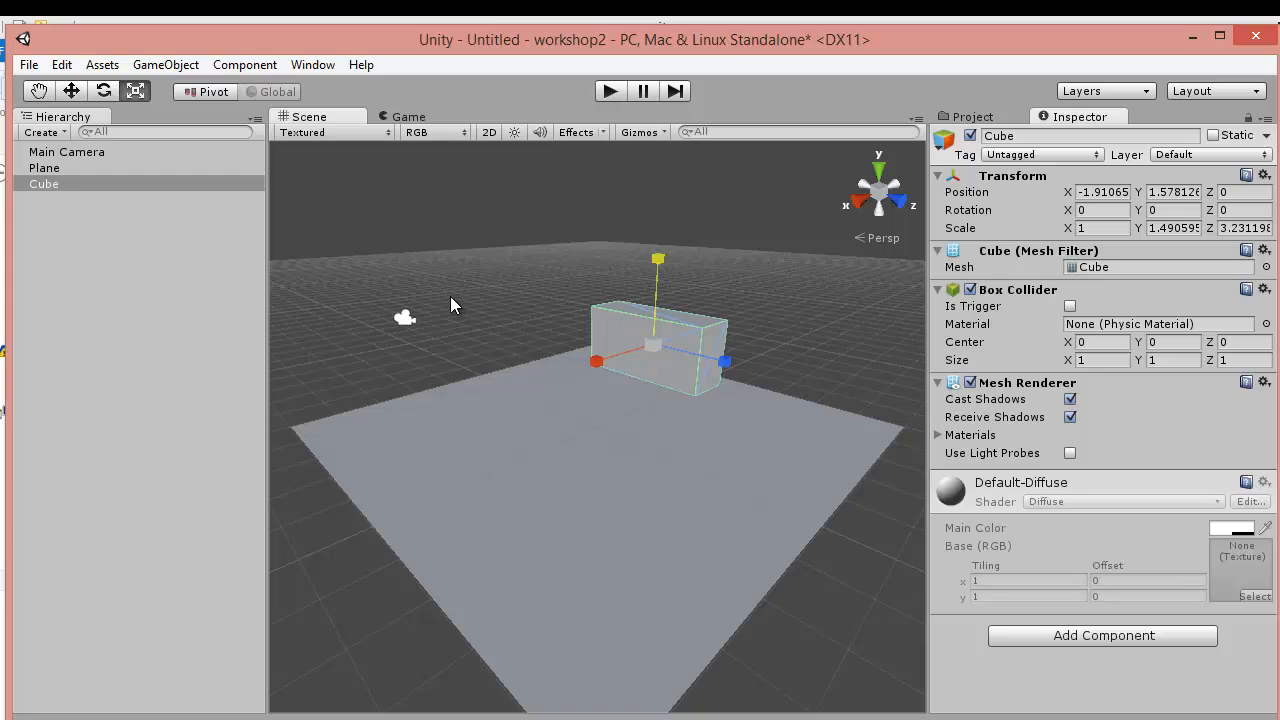
{"action": "left_click", "coordinate": [574, 325]}
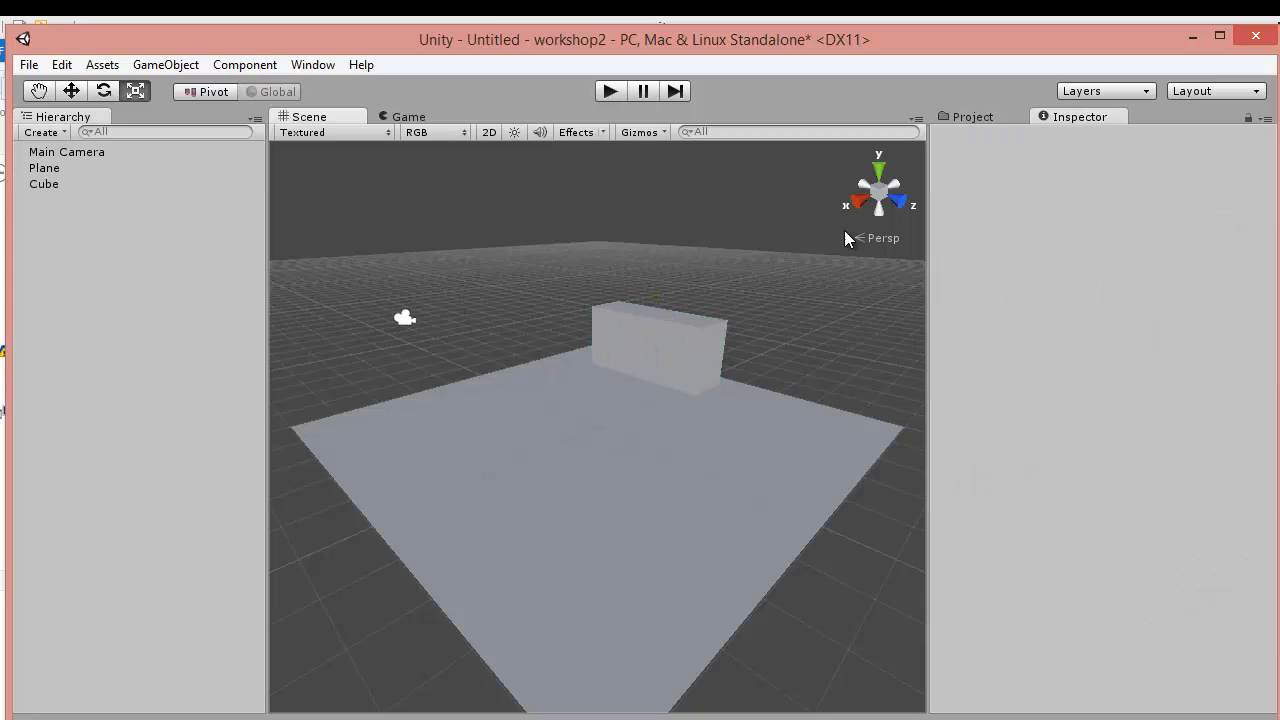
Create a new material in the Assets folder and name it green.
{"action": "left_click", "coordinate": [970, 117]}
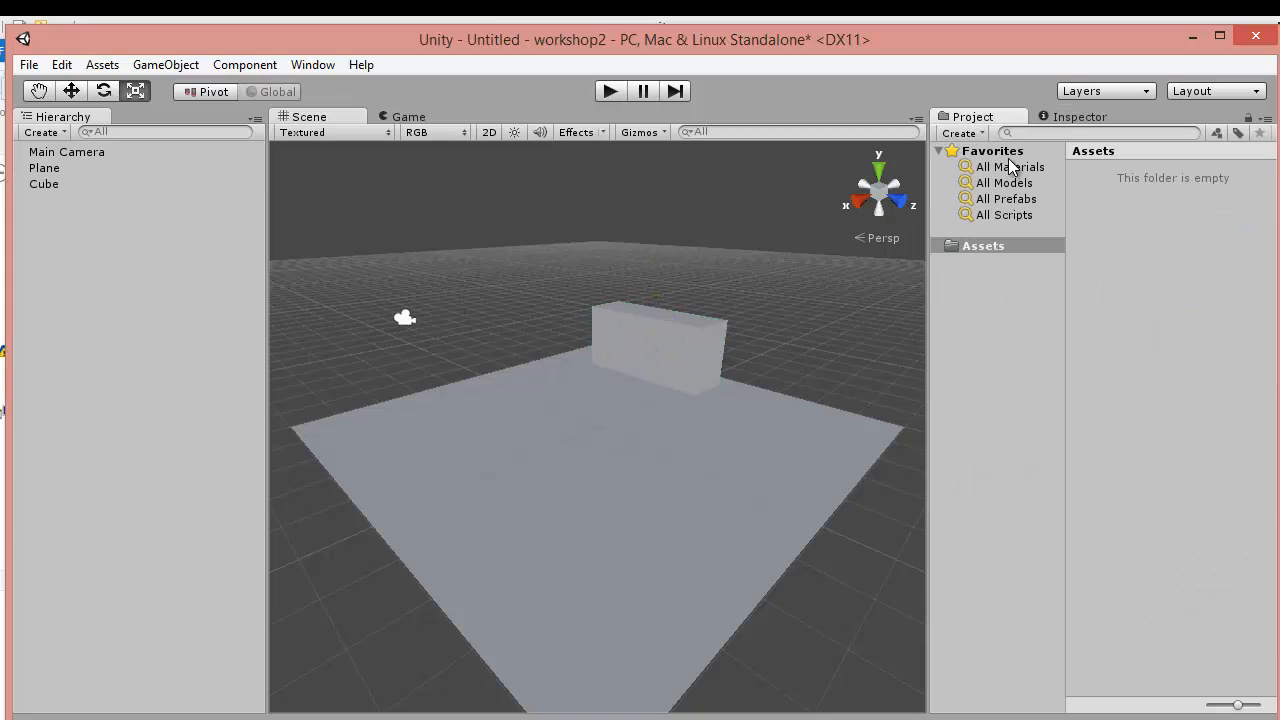
{"action": "left_click", "coordinate": [975, 133]}
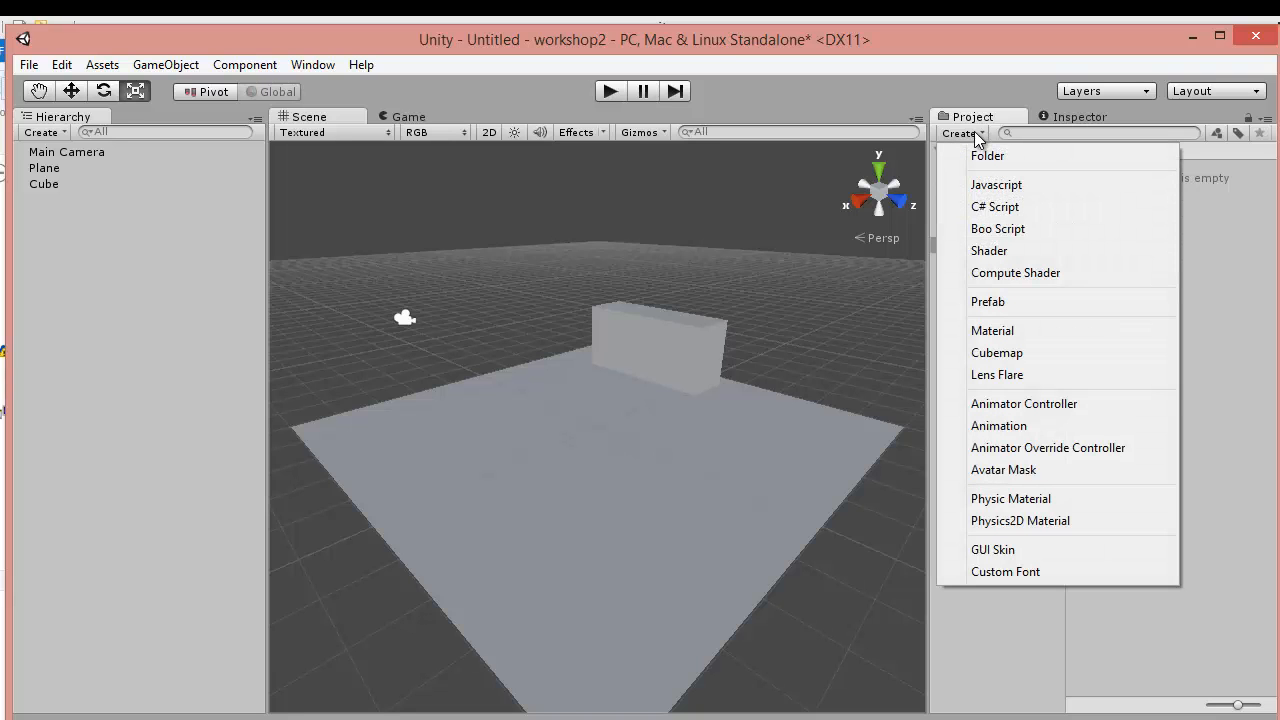
{"action": "left_click", "coordinate": [1005, 330]}
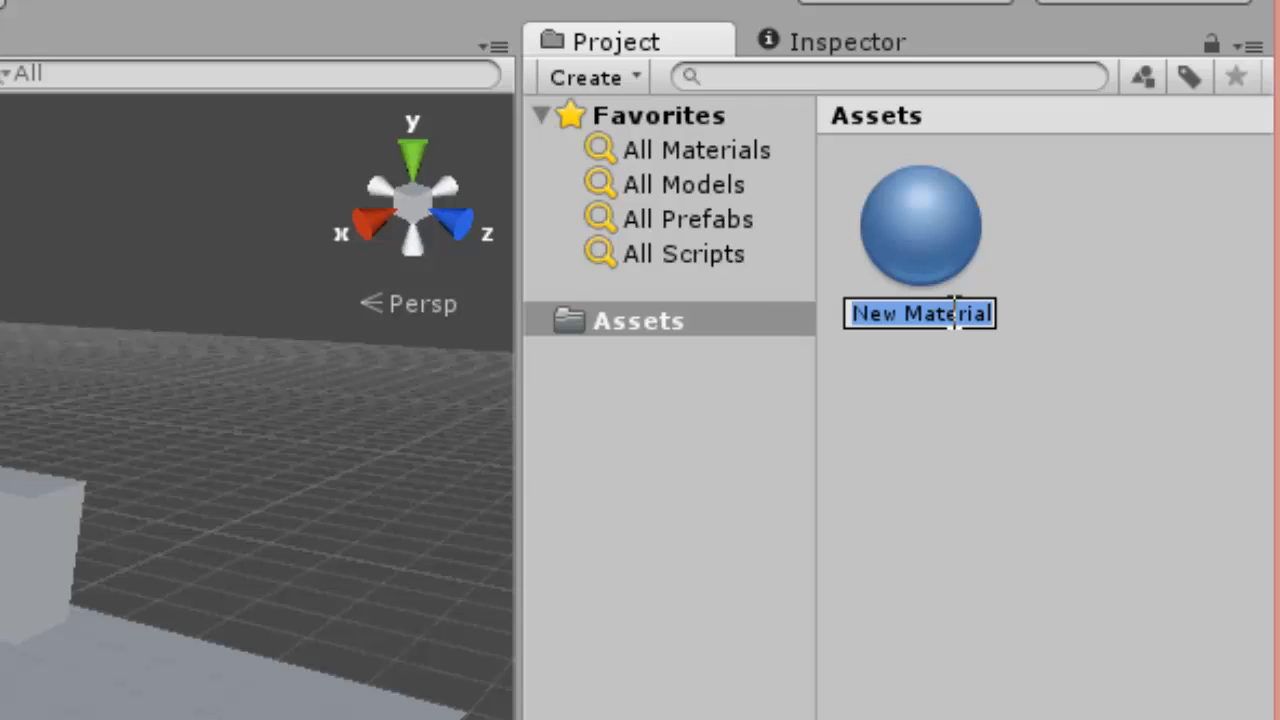
{"action": "type", "text": "gree"}
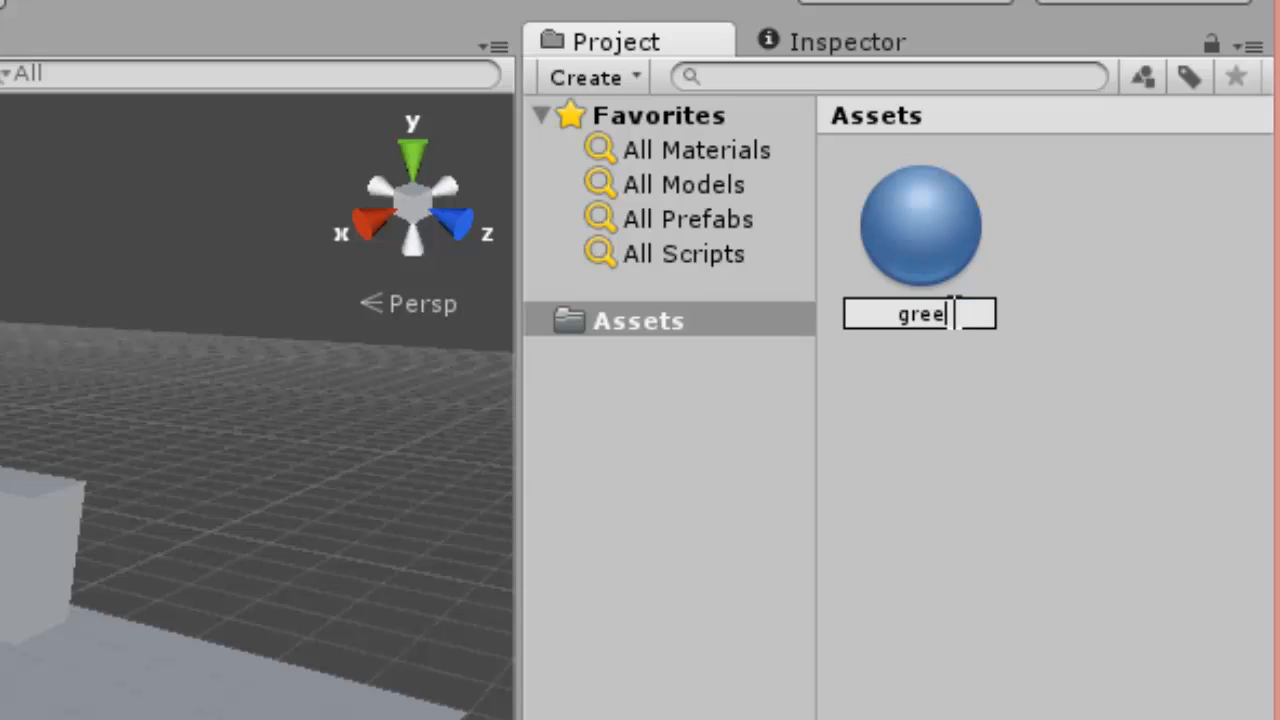
{"action": "type", "text": "n"}
{"action": "left_click", "coordinate": [950, 313]}
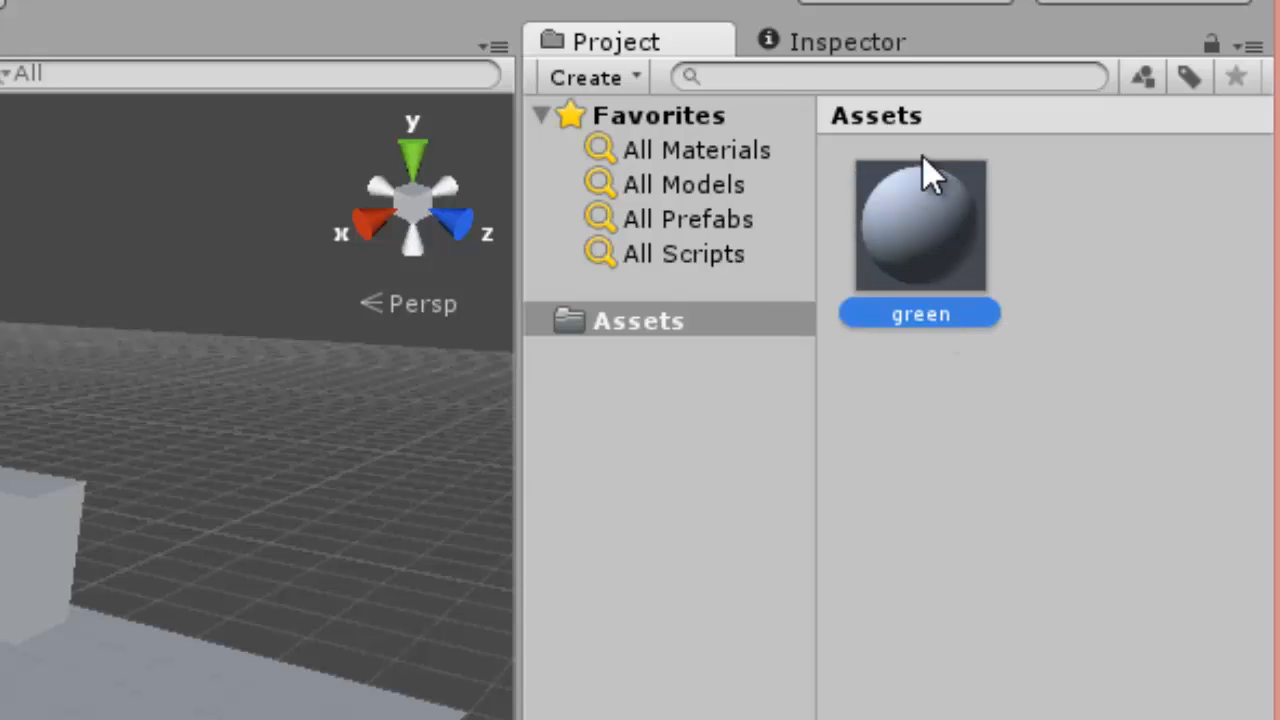
Set the green material's main color to about RGB 38, 244, 82 and apply the material to the plane.
{"action": "left_click", "coordinate": [866, 43]}
{"action": "left_click", "coordinate": [1184, 188]}
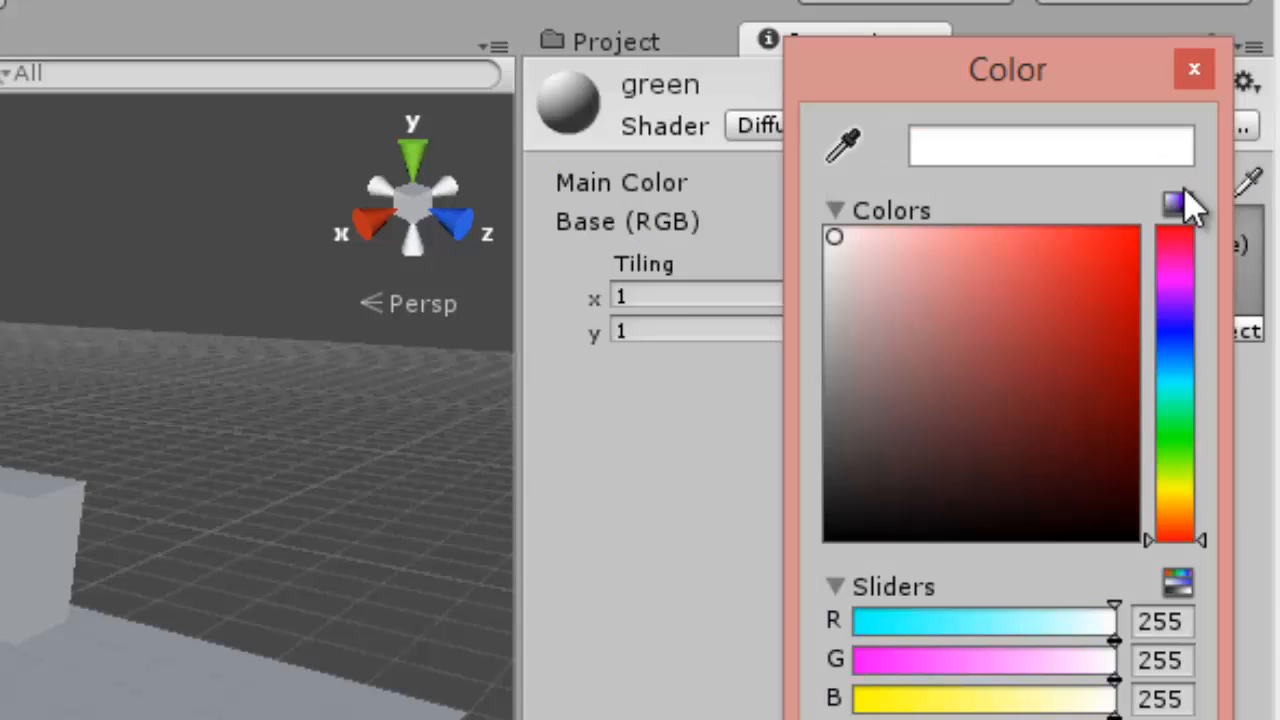
{"action": "left_click", "coordinate": [1179, 426]}
{"action": "left_click", "coordinate": [1082, 249]}
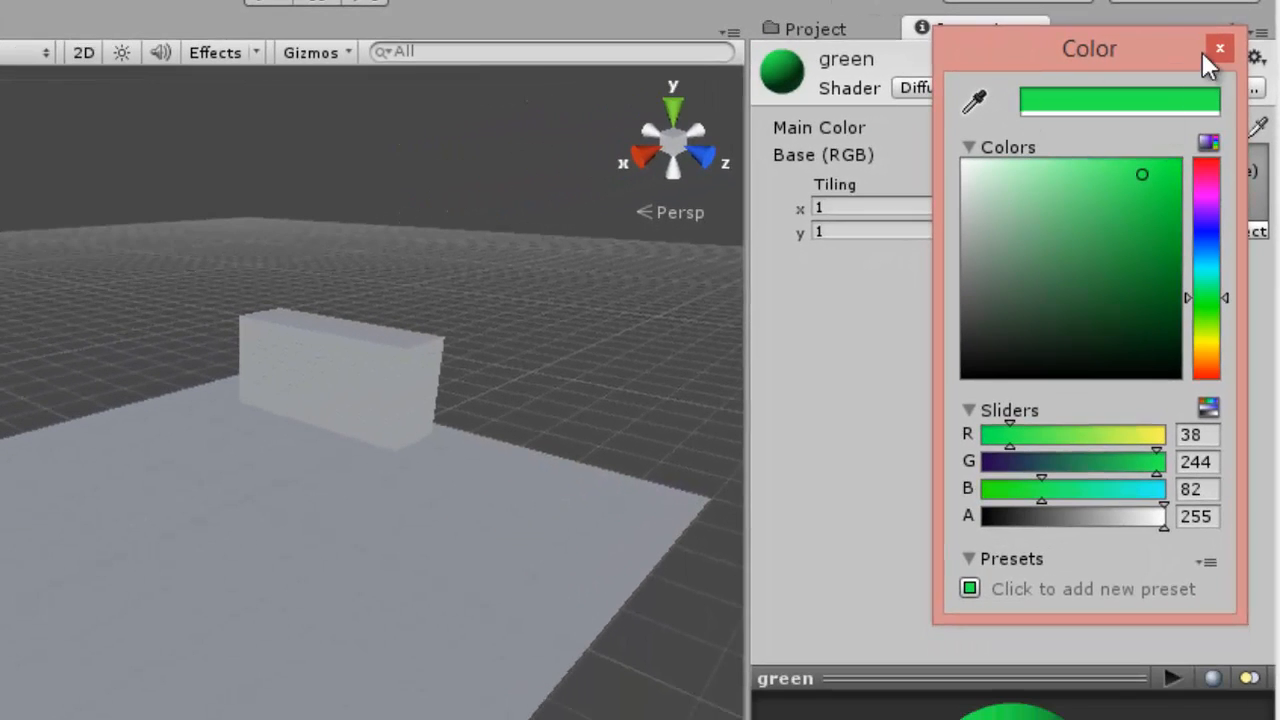
{"action": "left_click", "coordinate": [1219, 49]}
{"action": "left_click", "coordinate": [830, 30]}
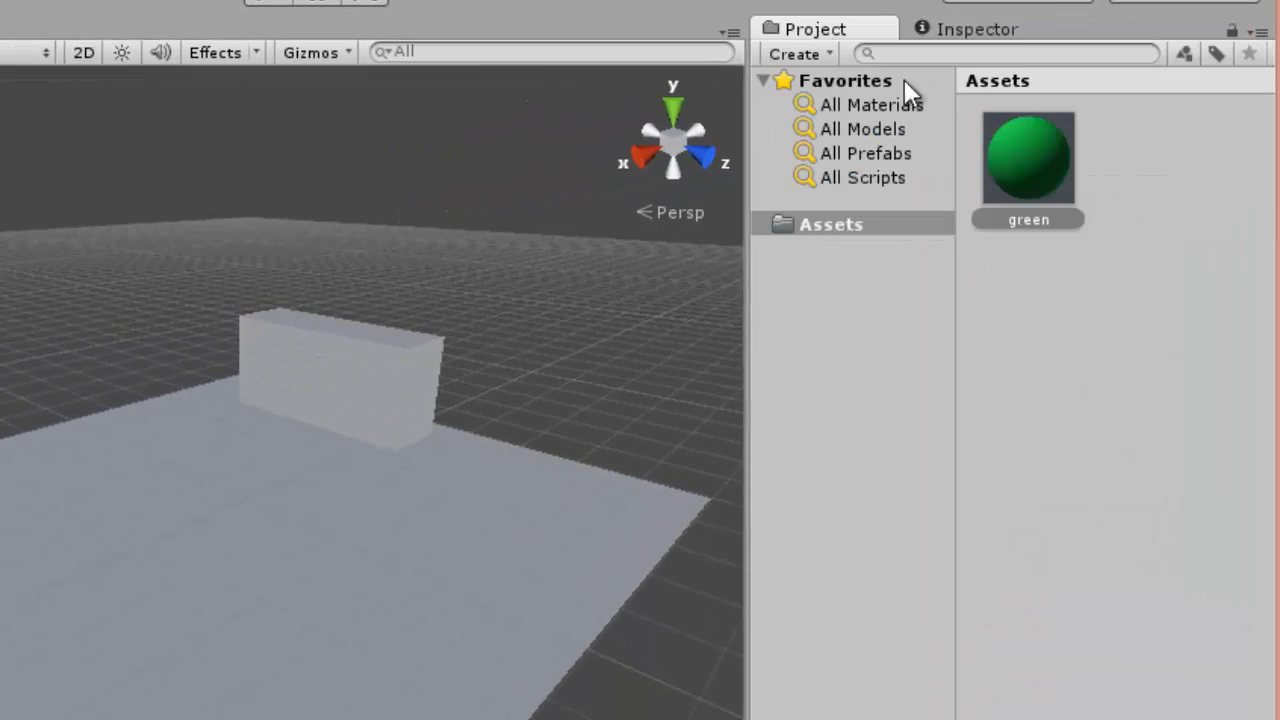
{"action": "left_click_drag", "start_coordinate": [1024, 167], "coordinate": [340, 648]}
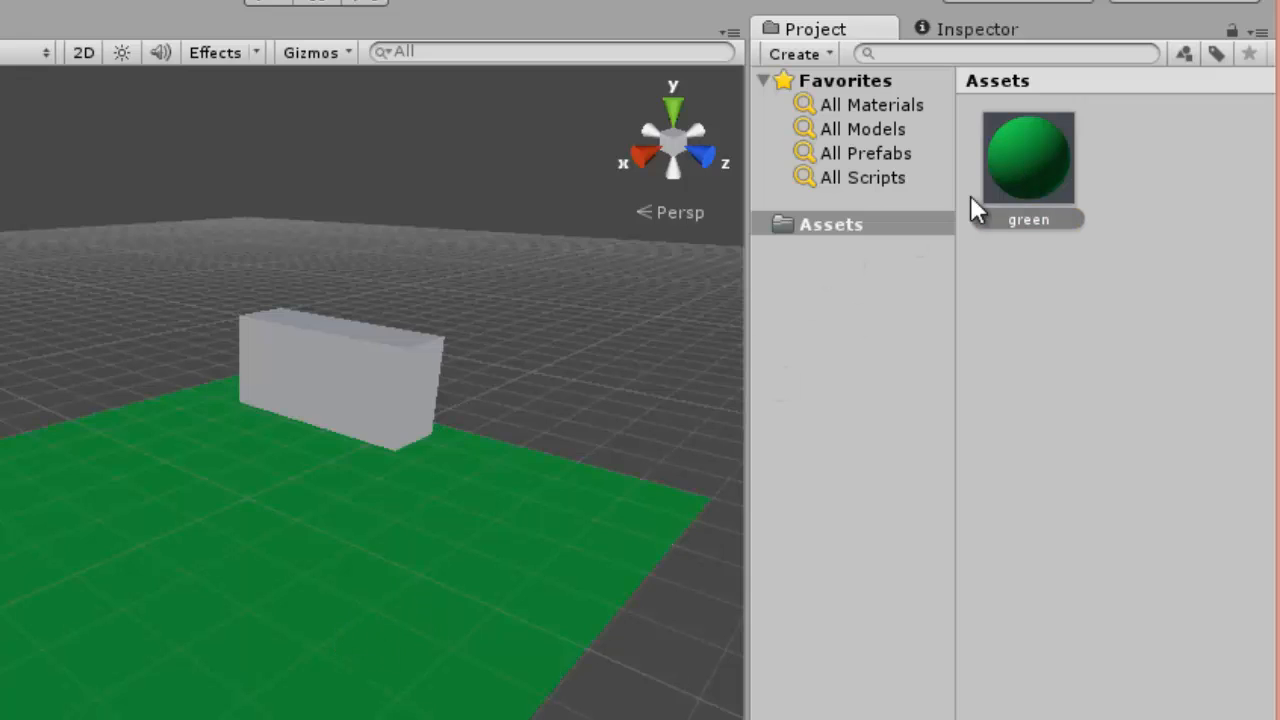
Create a second material in the Assets folder and name it blue.
{"action": "left_click", "coordinate": [803, 55]}
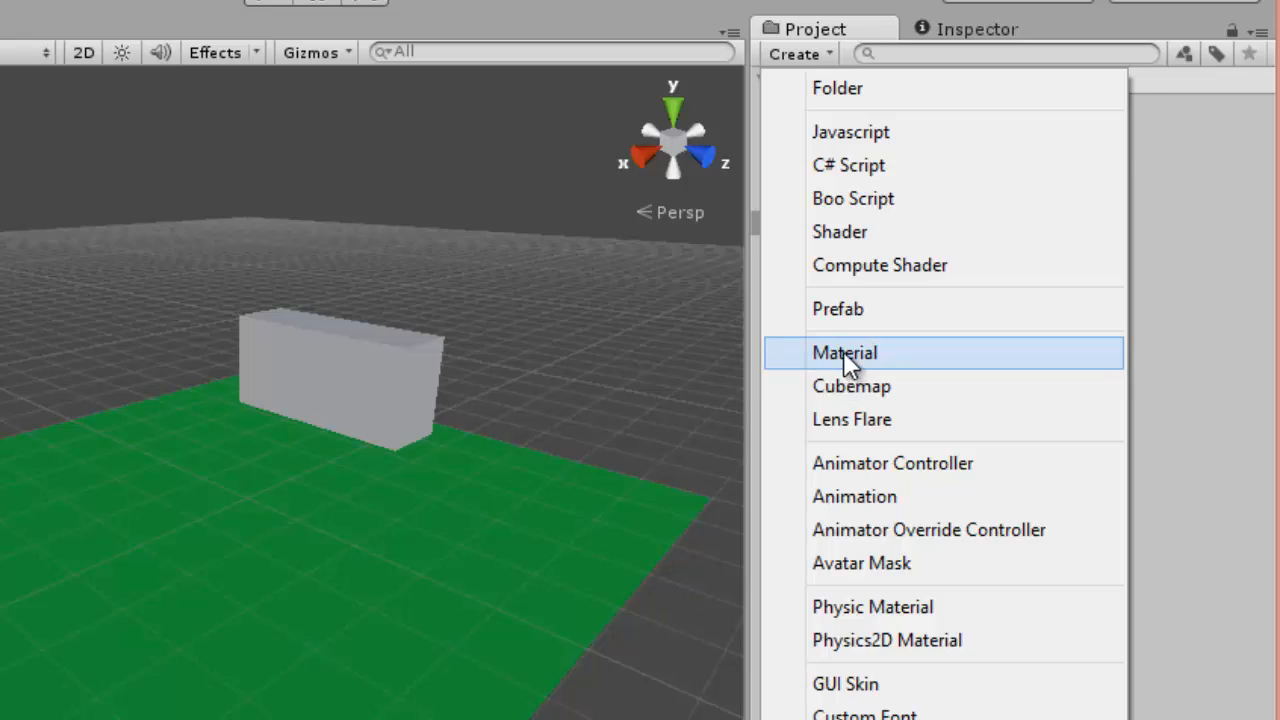
{"action": "left_click", "coordinate": [843, 352]}
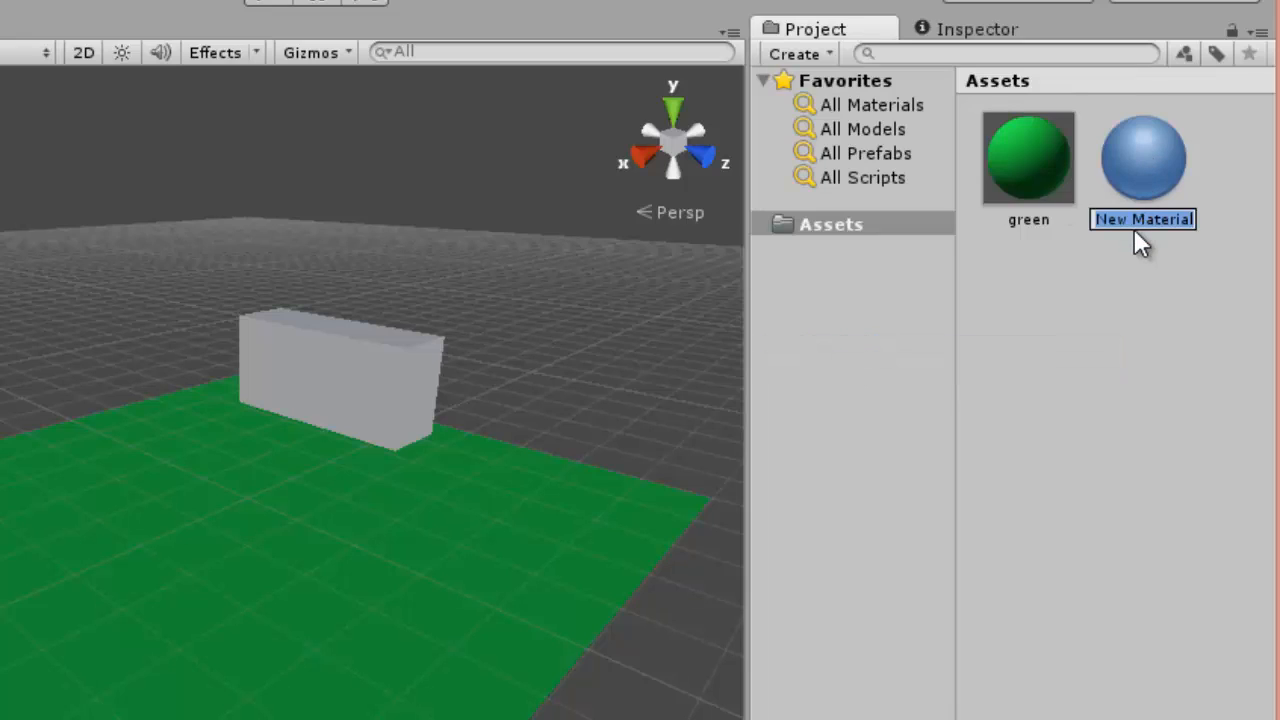
{"action": "type", "text": "blue"}
{"action": "key", "text": "Return"}
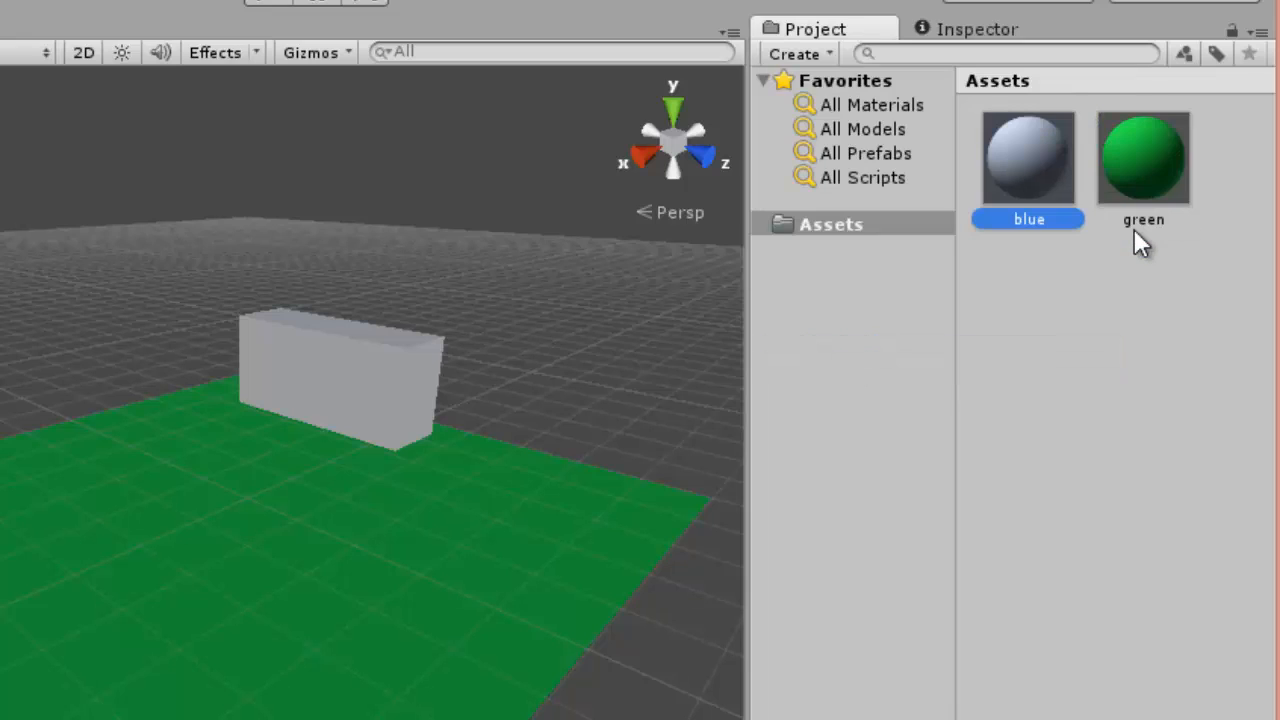
Set the blue material's main color to about RGB 37, 67, 210 and return to the project assets.
{"action": "left_click", "coordinate": [985, 29]}
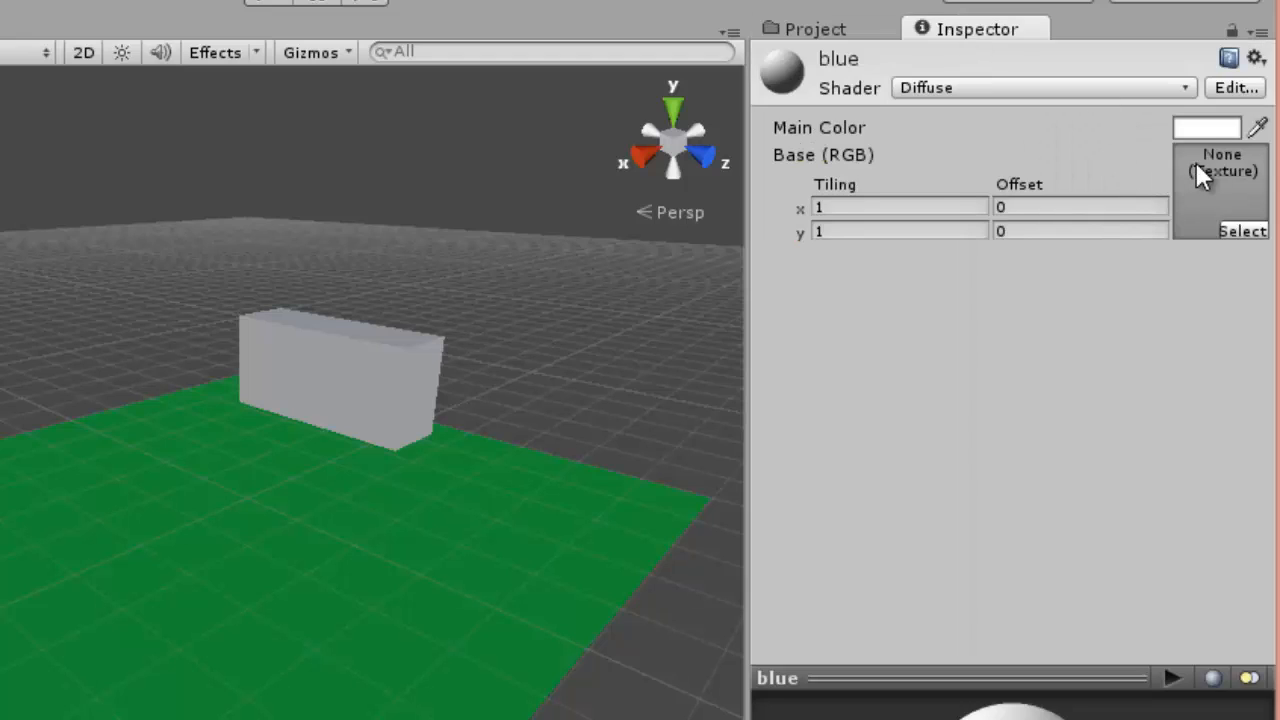
{"action": "left_click", "coordinate": [1205, 128]}
{"action": "left_click", "coordinate": [1205, 238]}
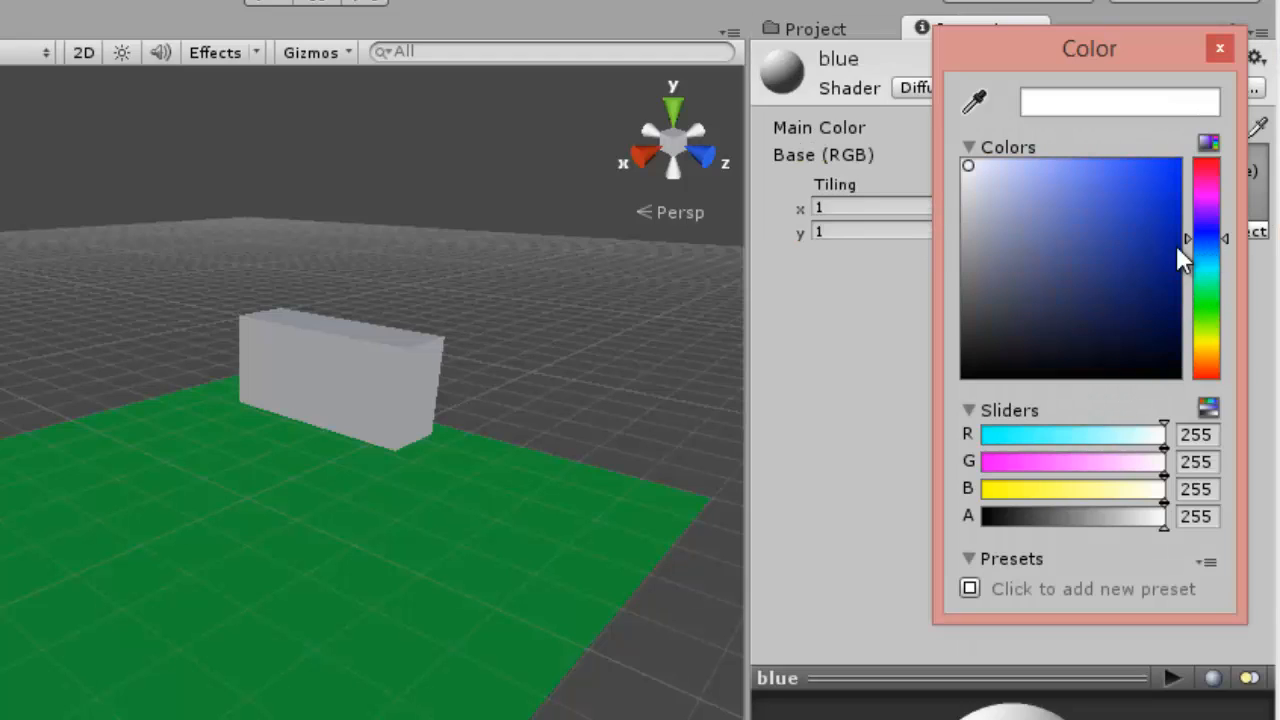
{"action": "left_click", "coordinate": [1137, 202]}
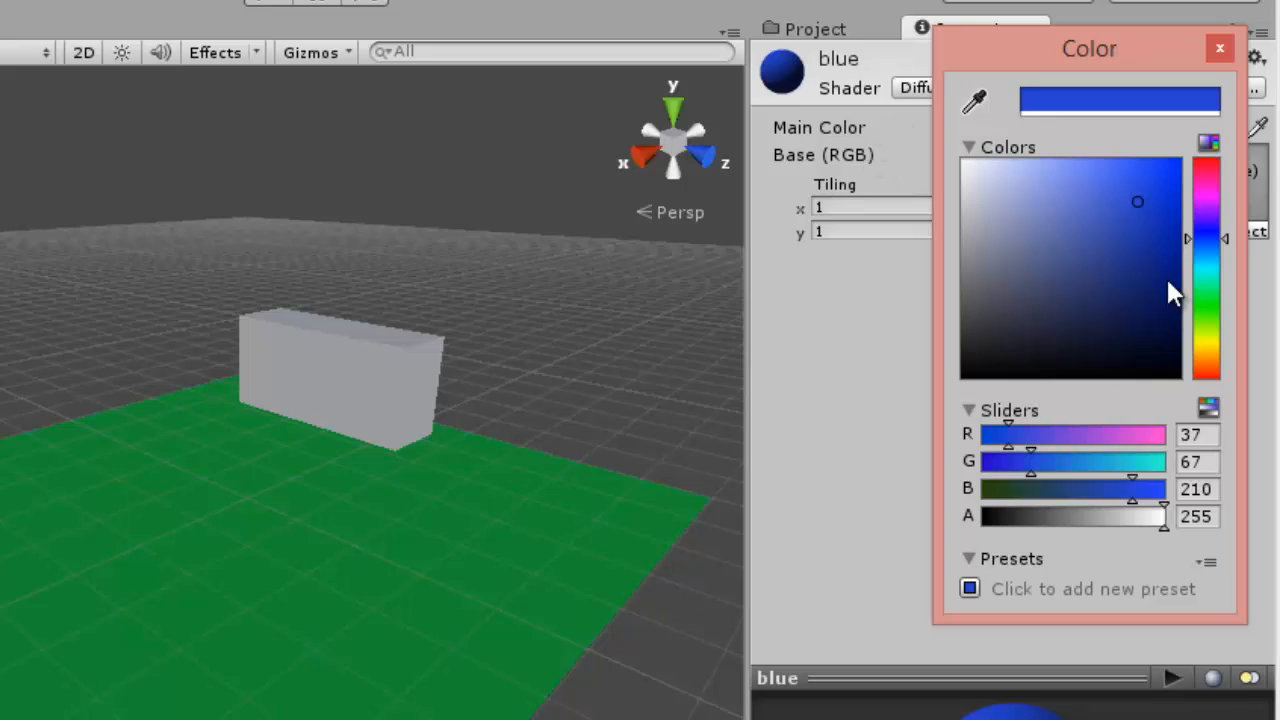
{"action": "left_click", "coordinate": [1222, 48]}
{"action": "left_click", "coordinate": [812, 32]}
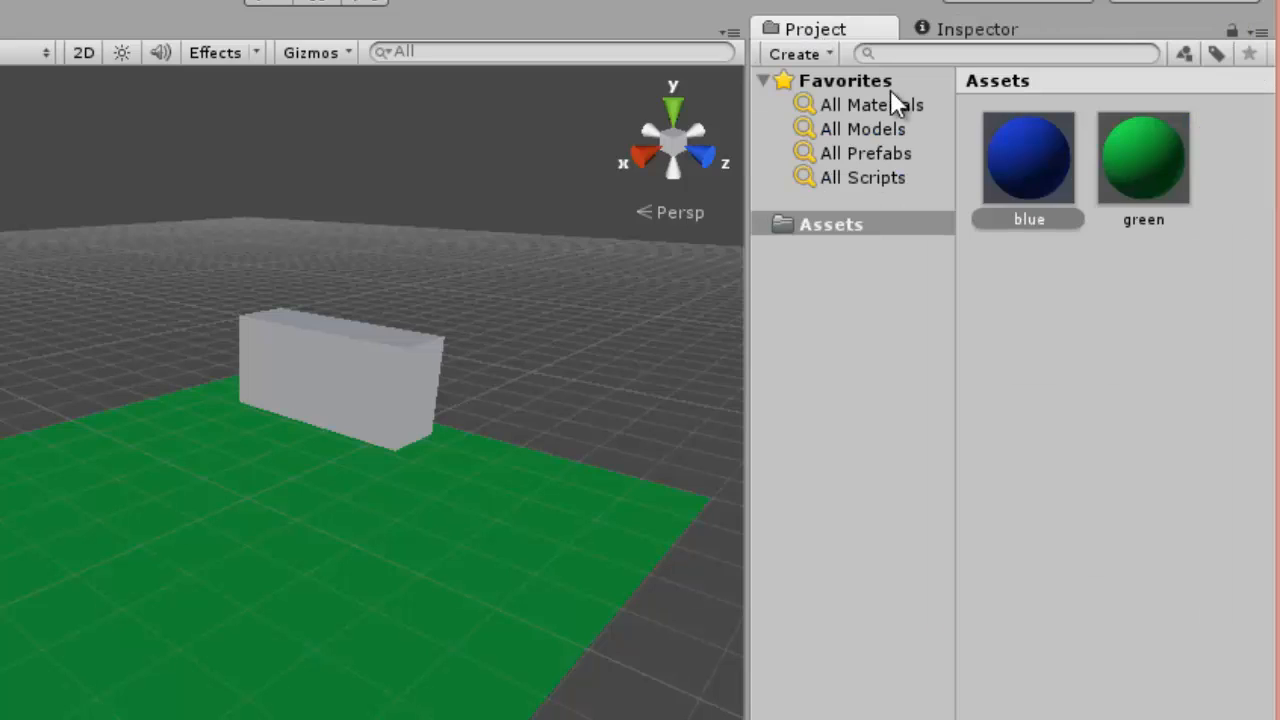
Apply the blue material to the cube and move it along Z and X to about X -1.15, Z 1.31.
{"action": "left_click_drag", "start_coordinate": [1016, 175], "coordinate": [383, 414]}
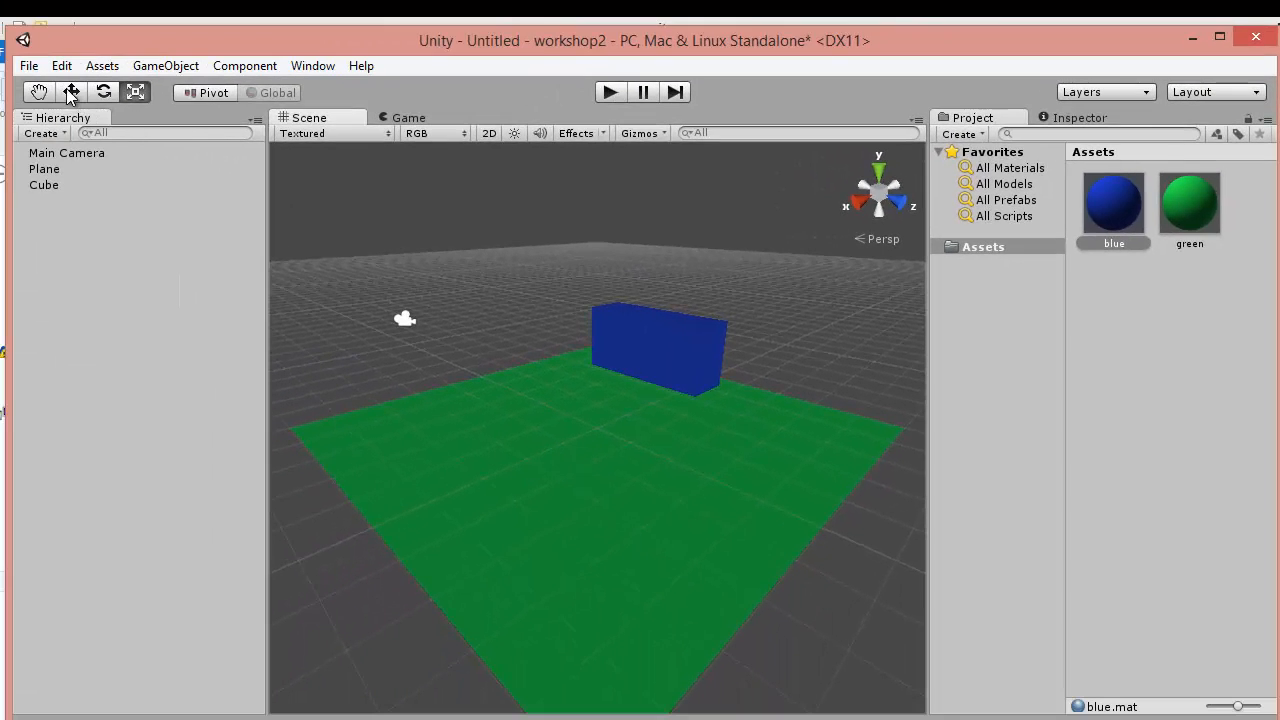
{"action": "left_click", "coordinate": [70, 93]}
{"action": "left_click", "coordinate": [655, 345]}
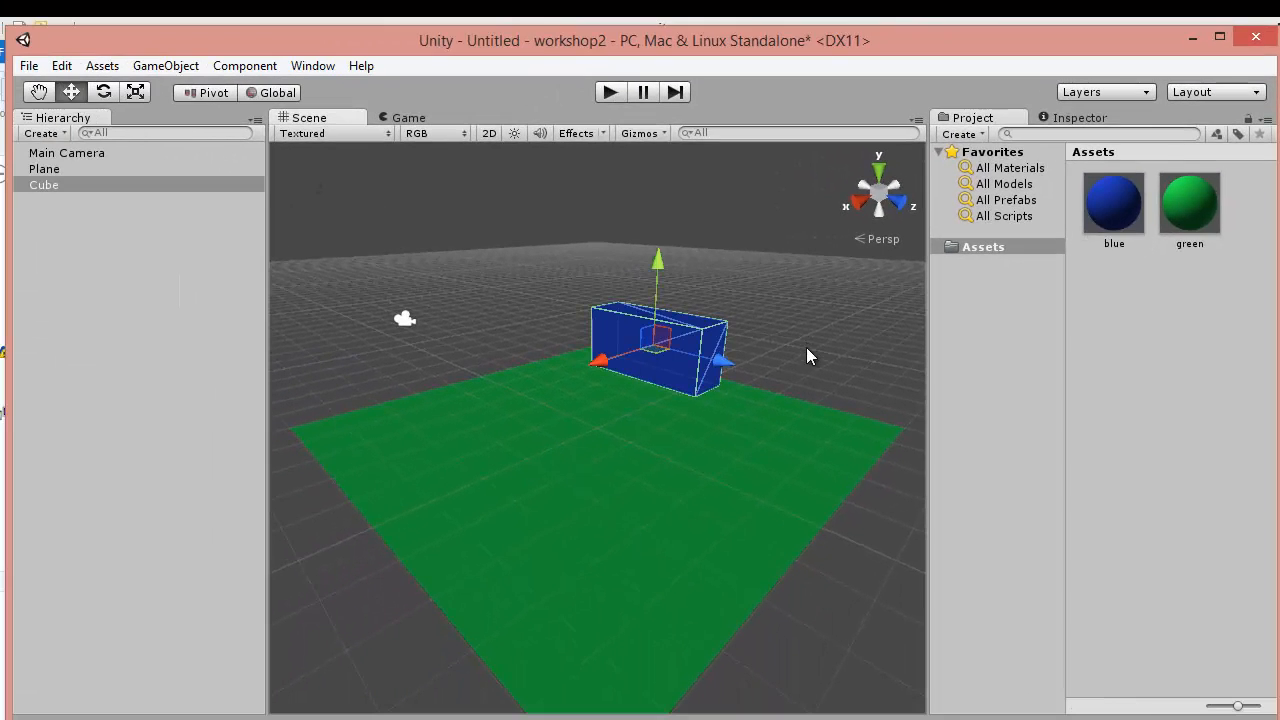
{"action": "left_click_drag", "start_coordinate": [725, 360], "coordinate": [778, 374]}
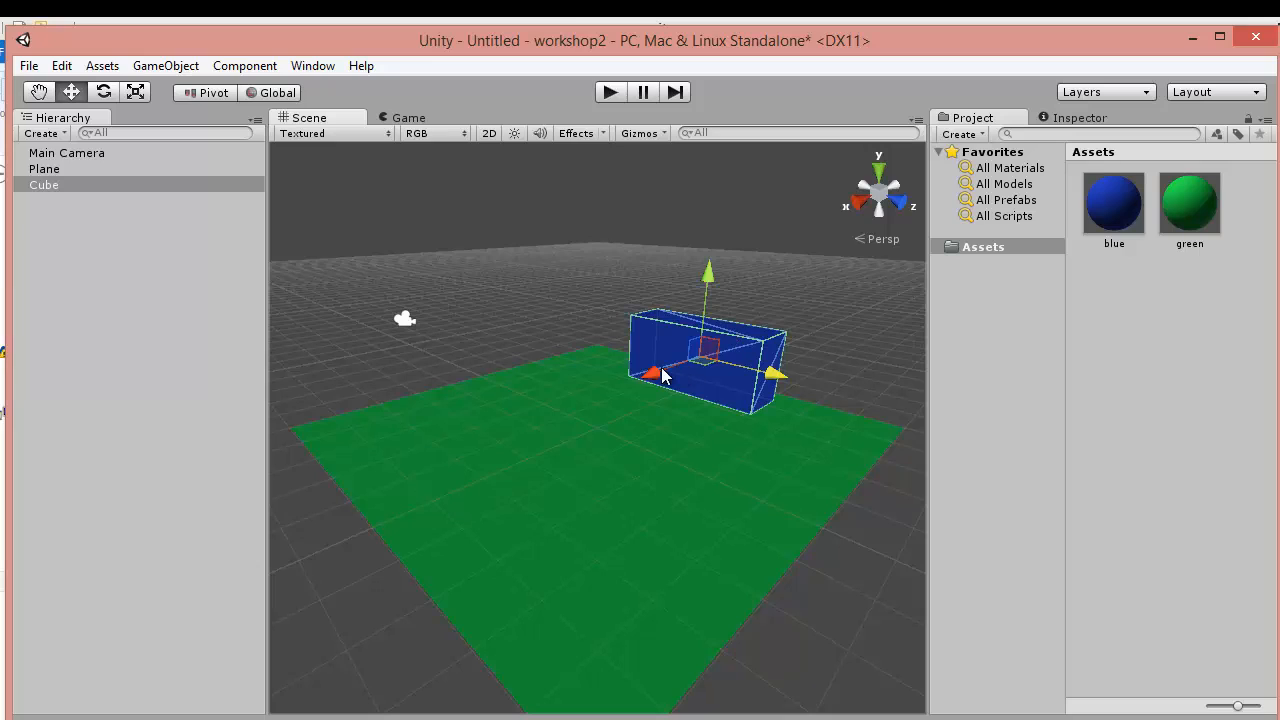
{"action": "left_click_drag", "start_coordinate": [640, 385], "coordinate": [571, 218]}
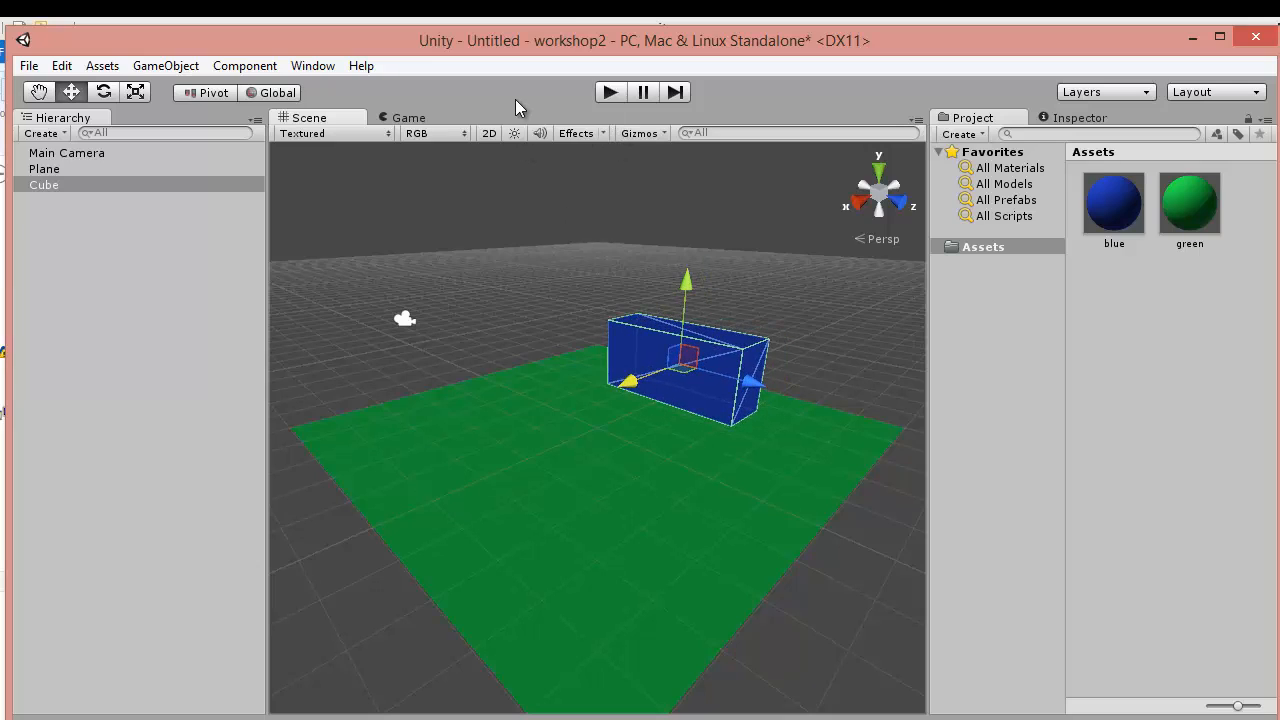
{"action": "left_click", "coordinate": [36, 238]}
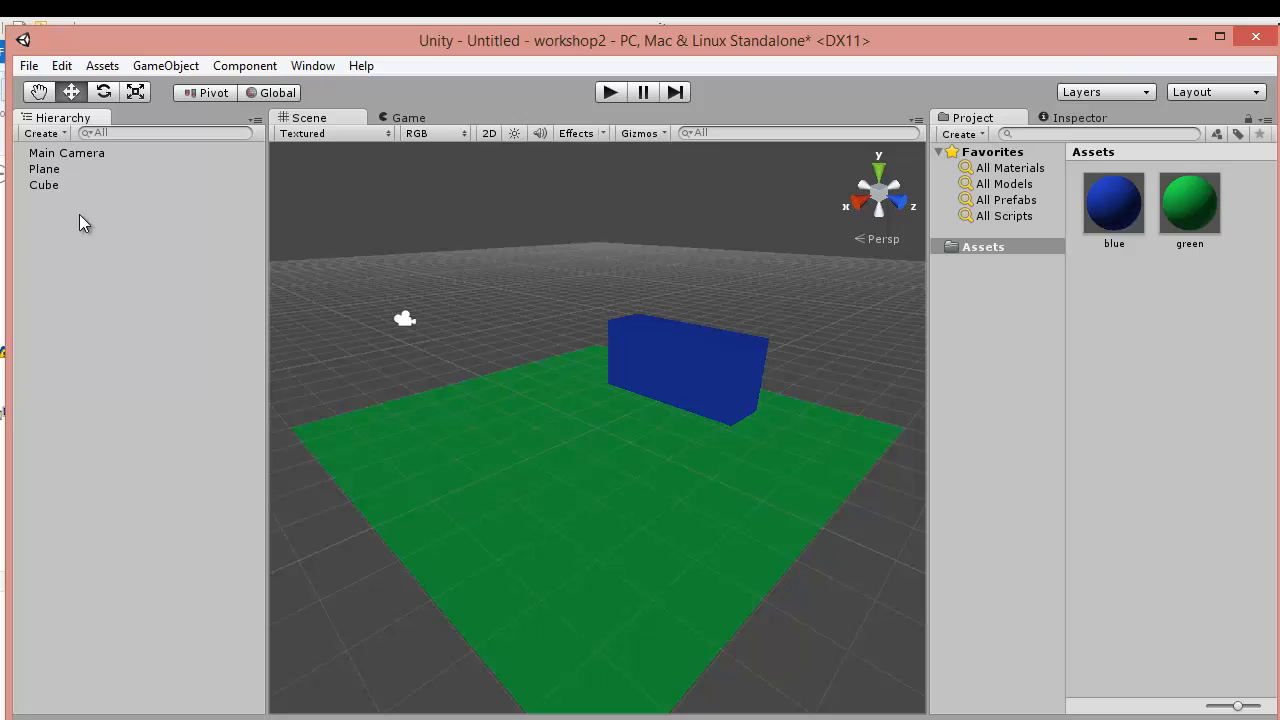
Add a directional light to the scene and move it high above the plane and off to the side.
{"action": "left_click", "coordinate": [46, 133]}
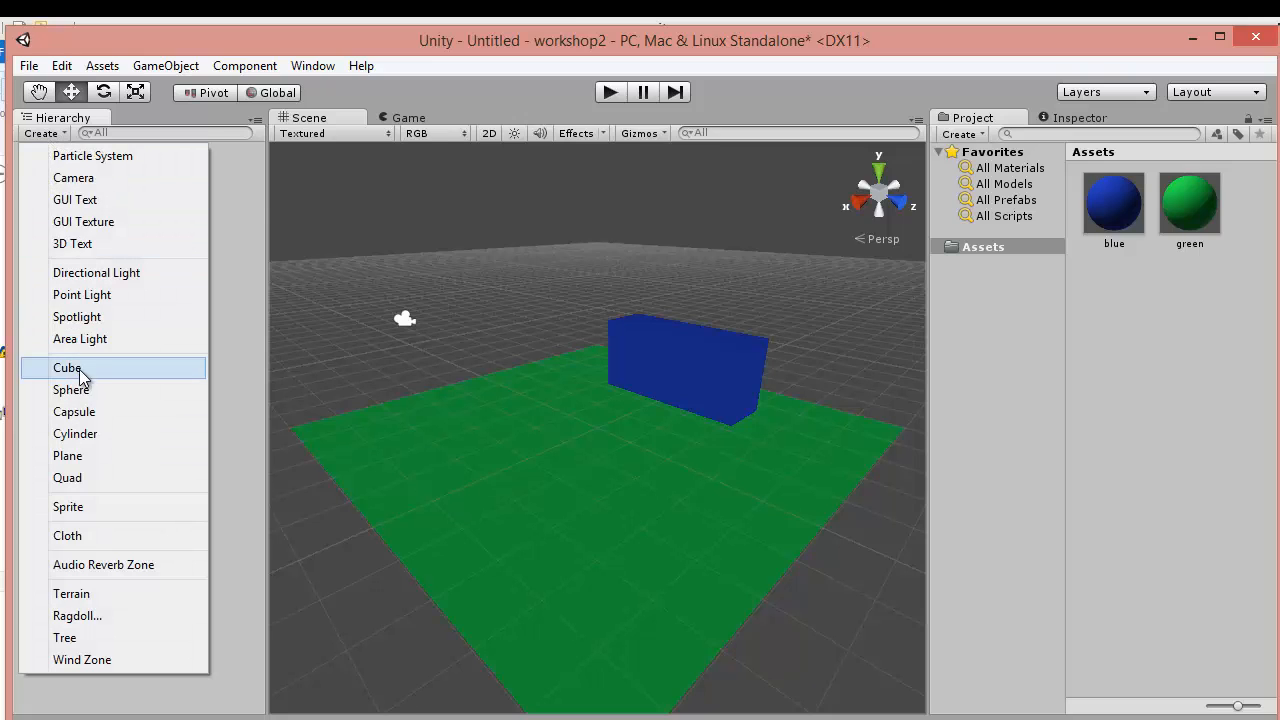
{"action": "left_click", "coordinate": [96, 273]}
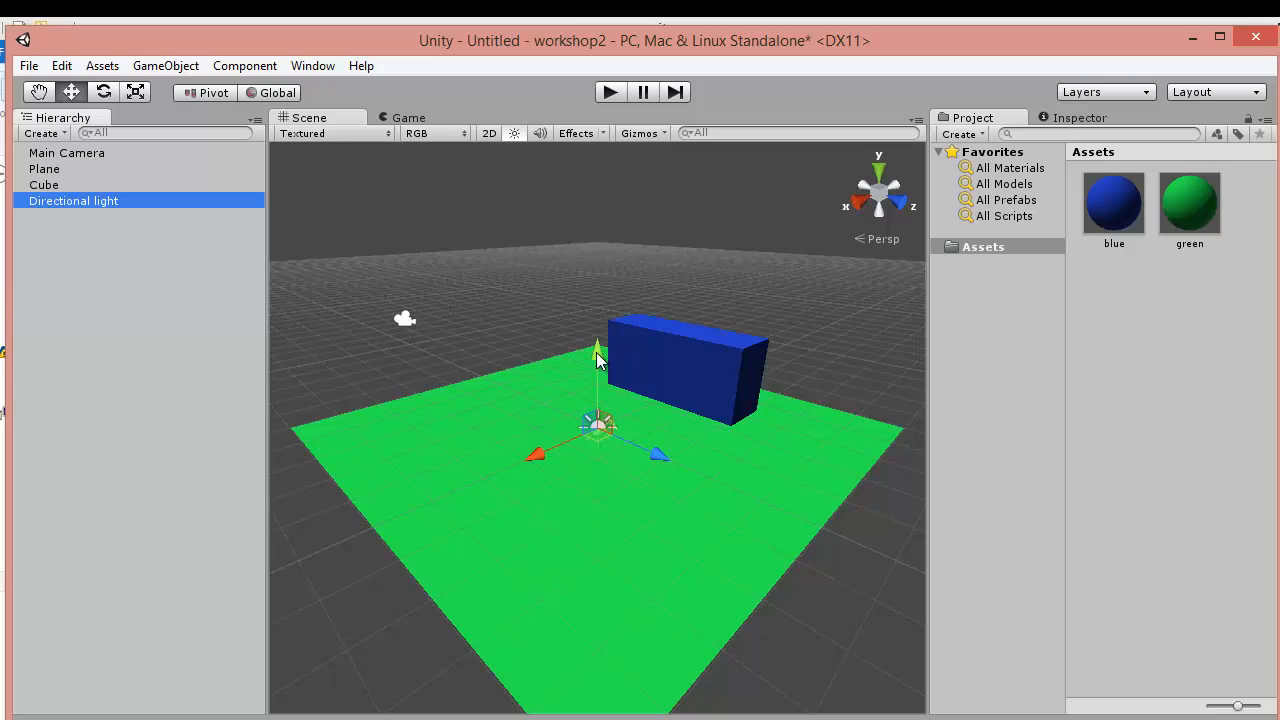
{"action": "left_click_drag", "start_coordinate": [594, 369], "coordinate": [593, 116]}
{"action": "left_click_drag", "start_coordinate": [532, 162], "coordinate": [167, 144]}
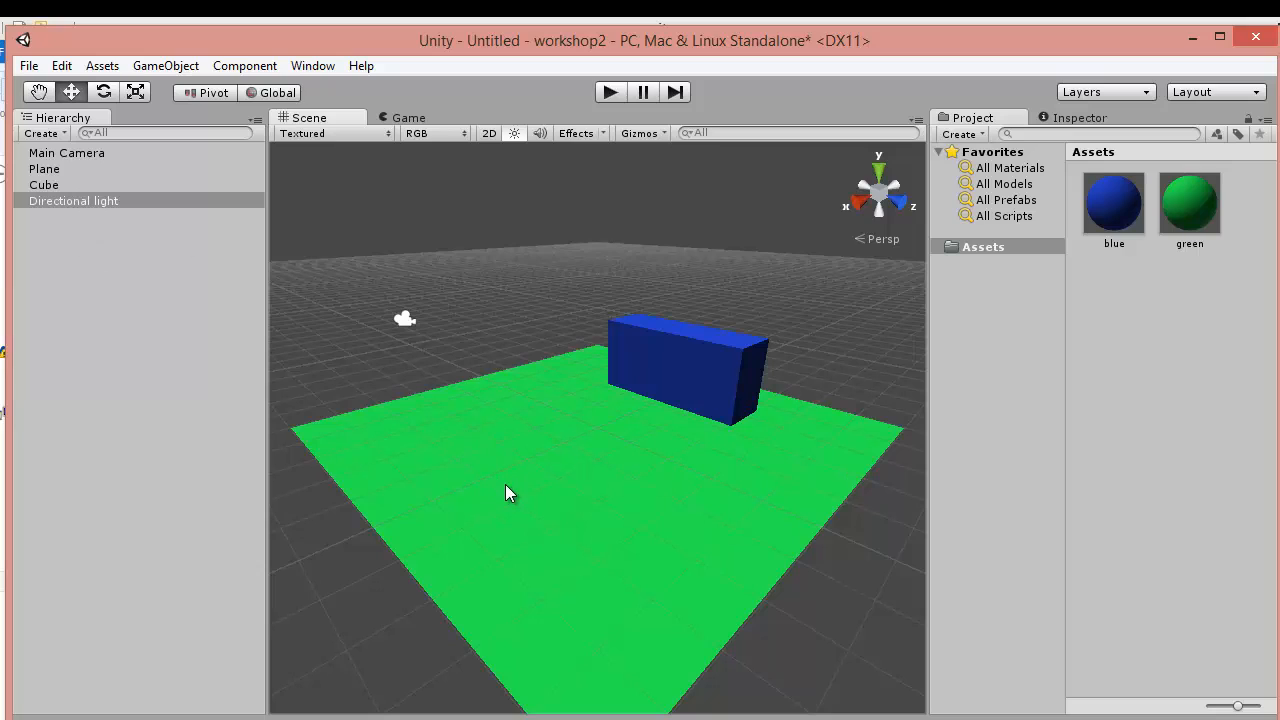
Import the complete Character Controller package into the project.
{"action": "left_click", "coordinate": [104, 66]}
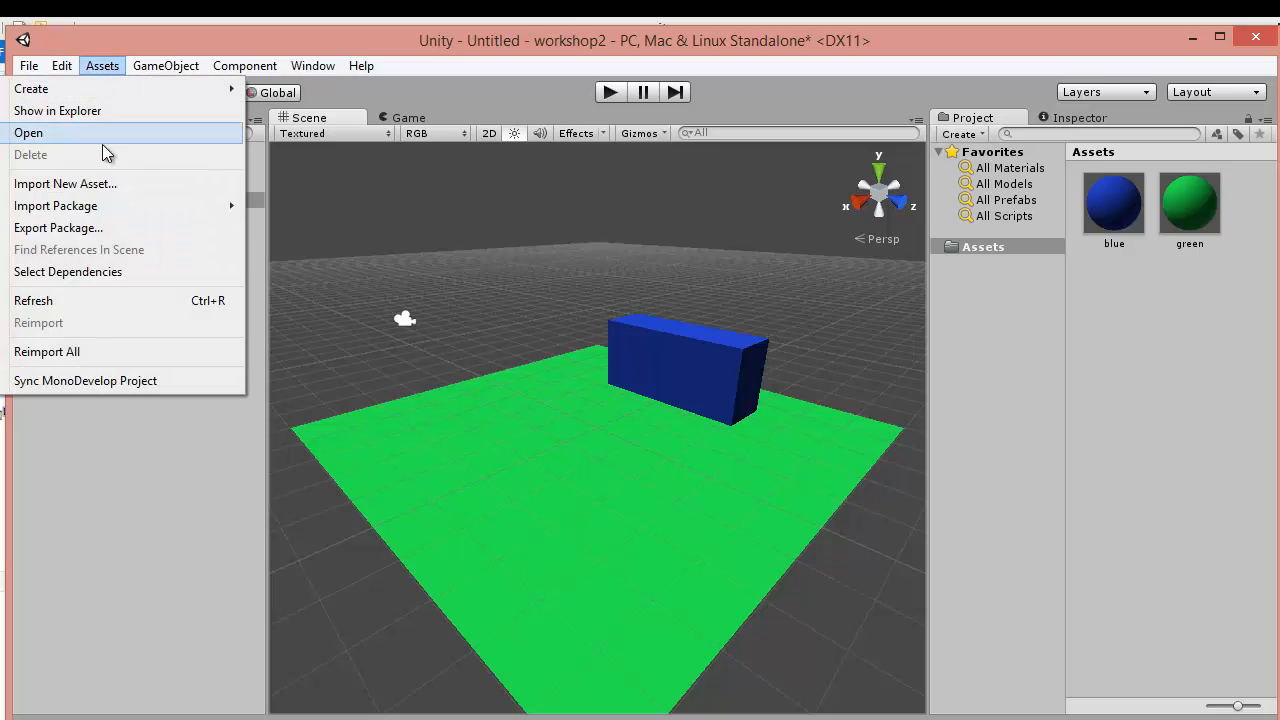
{"action": "mouse_move", "coordinate": [100, 210]}
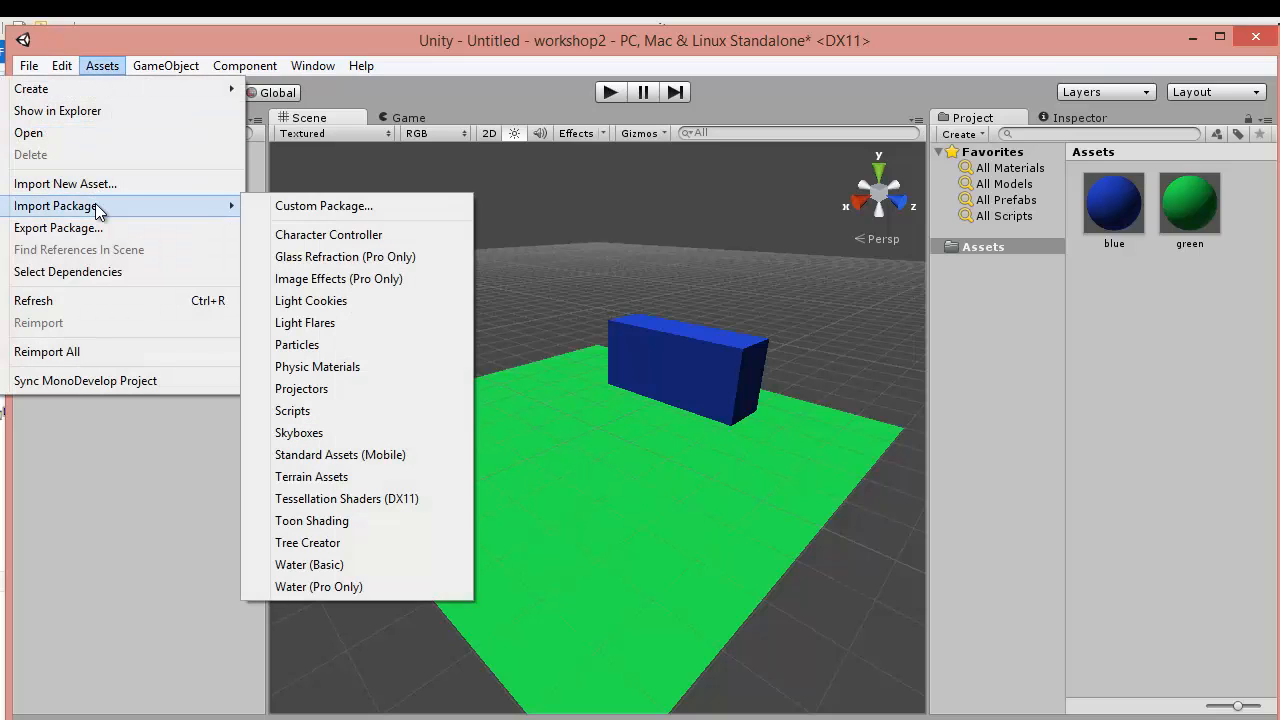
{"action": "left_click", "coordinate": [358, 236]}
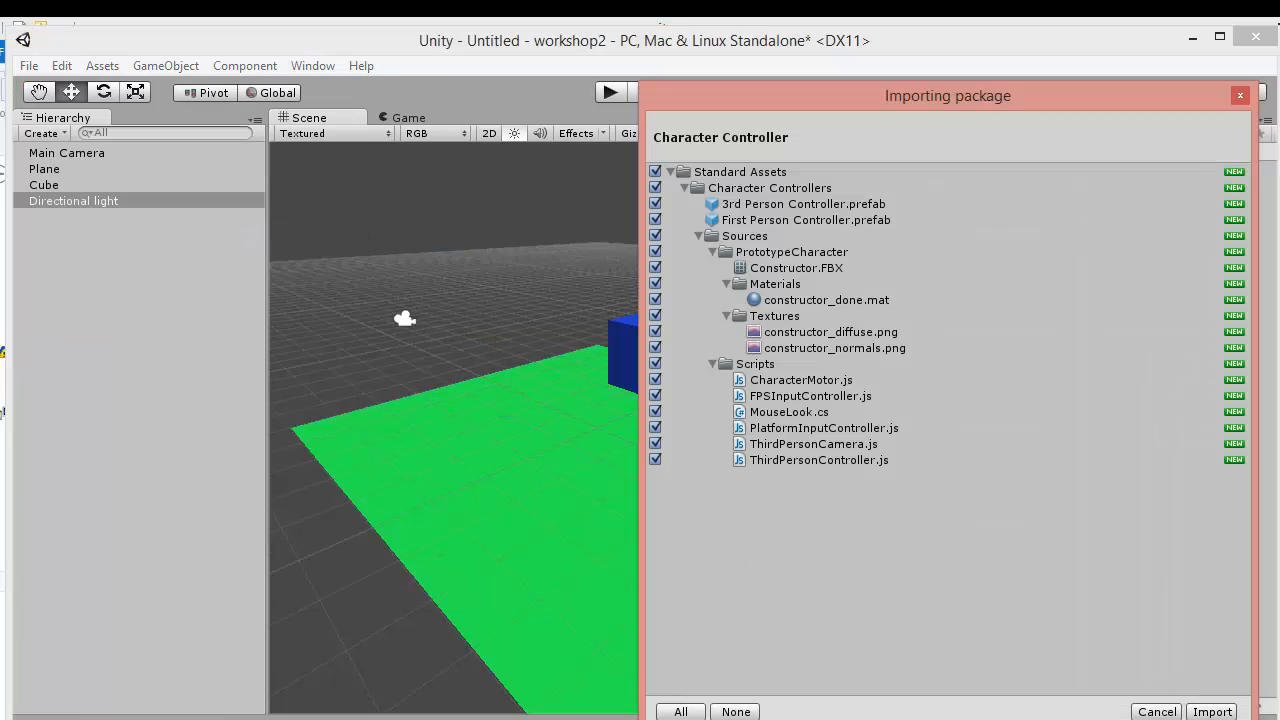
{"action": "left_click", "coordinate": [1214, 711]}
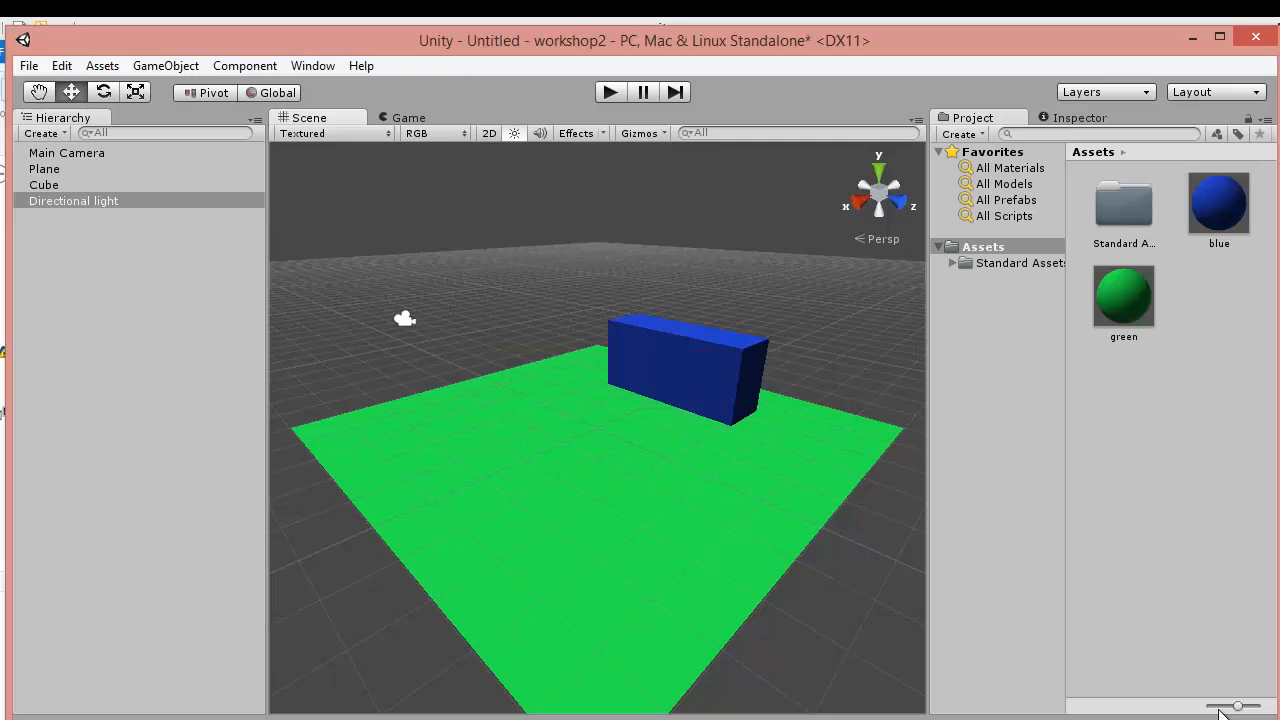
Place the First Person Controller prefab from Standard Assets' Character Controllers folder onto the near part of the green plane.
{"action": "left_click", "coordinate": [995, 263]}
{"action": "left_click", "coordinate": [948, 262]}
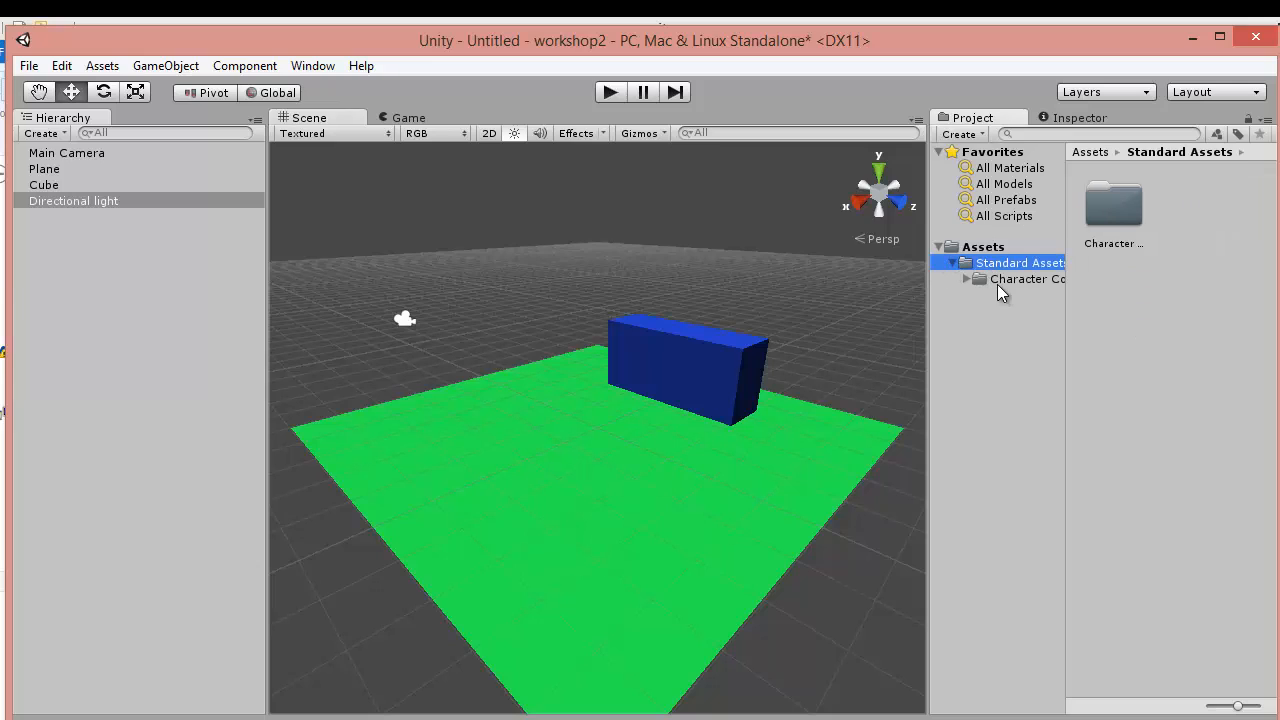
{"action": "left_click", "coordinate": [997, 281]}
{"action": "left_click_drag", "start_coordinate": [1121, 294], "coordinate": [472, 512]}
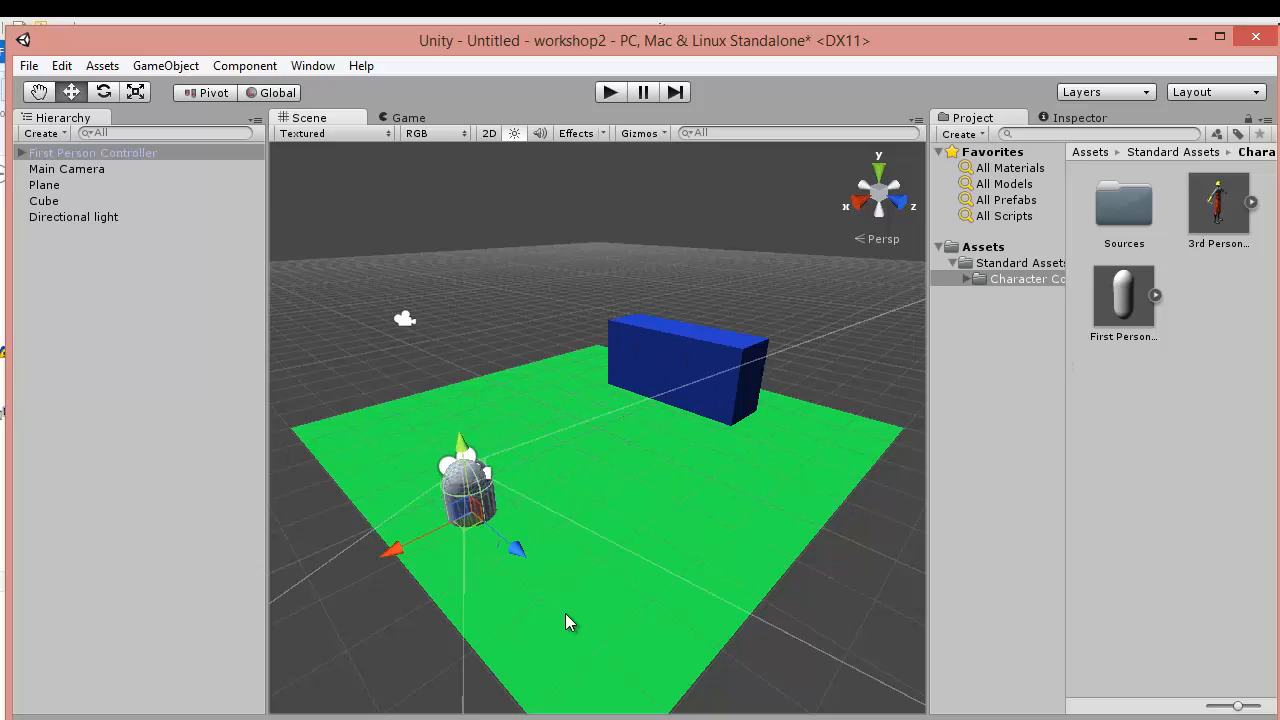
Raise the First Person Controller to about Y 1.34 and rotate it about the Y axis to about -125.5 degrees.
{"action": "left_click", "coordinate": [1078, 118]}
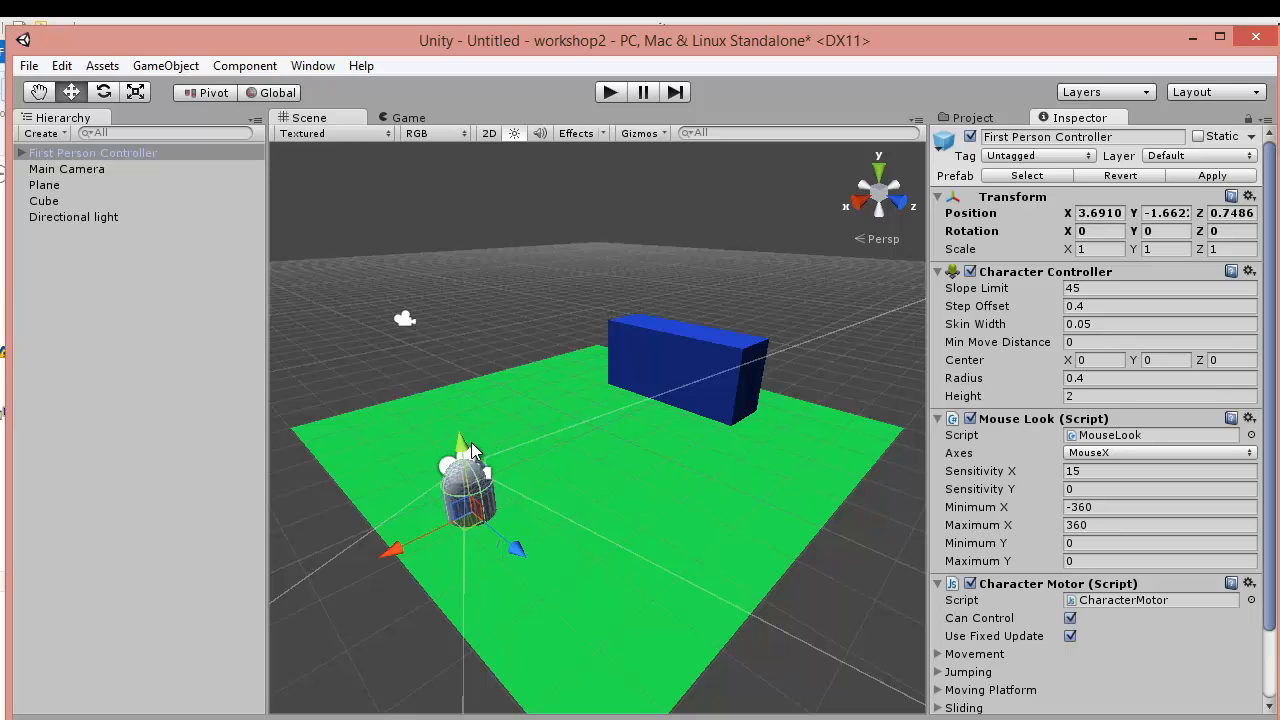
{"action": "left_click_drag", "start_coordinate": [471, 442], "coordinate": [447, 390]}
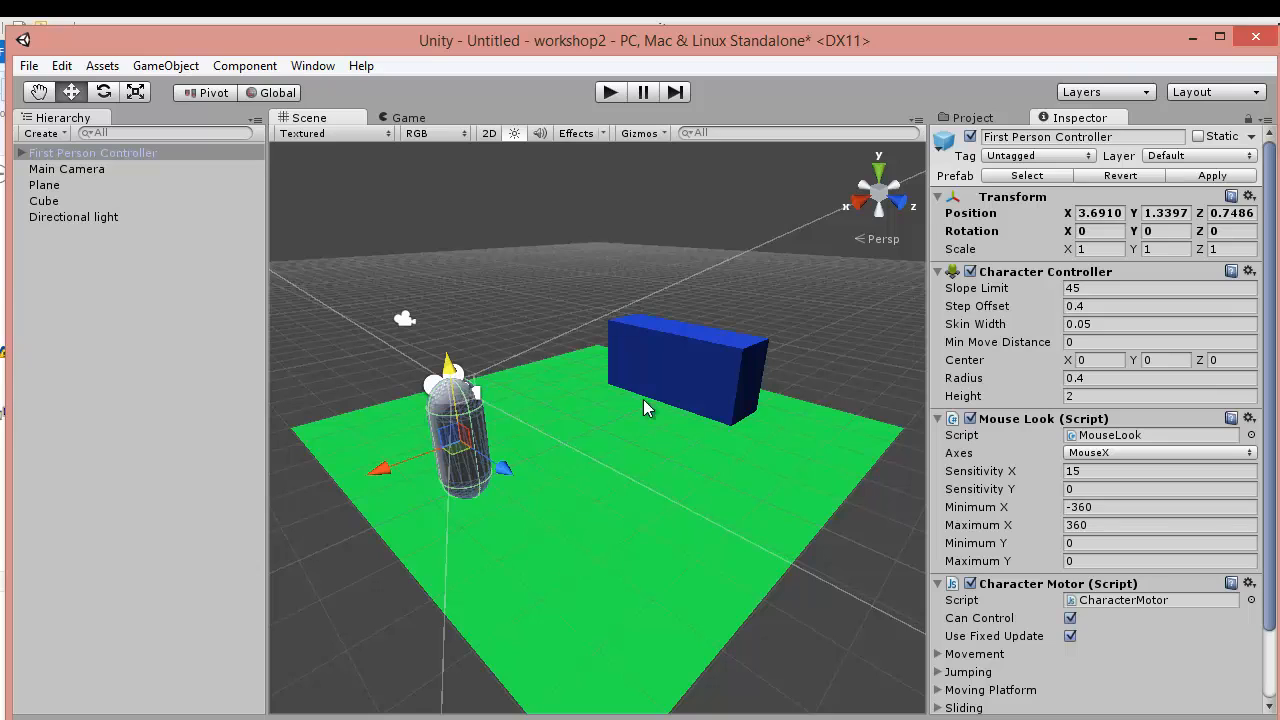
{"action": "left_click", "coordinate": [104, 92]}
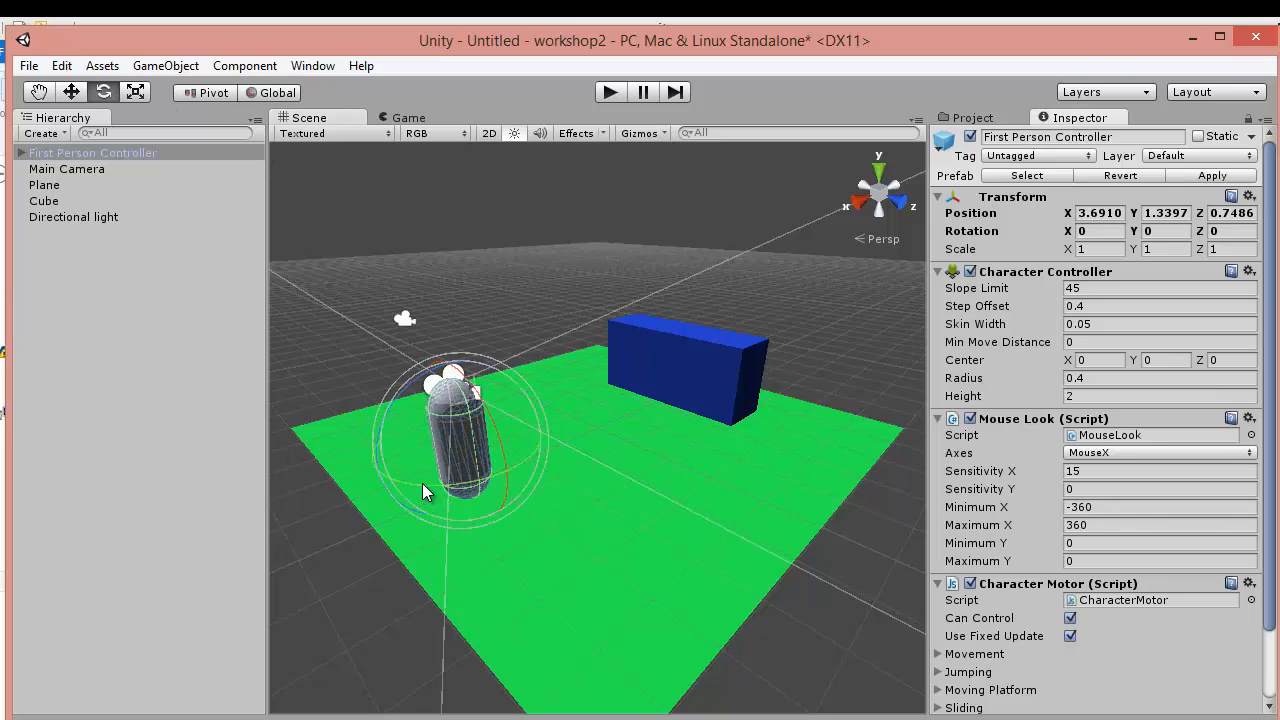
{"action": "left_click_drag", "start_coordinate": [417, 485], "coordinate": [784, 411]}
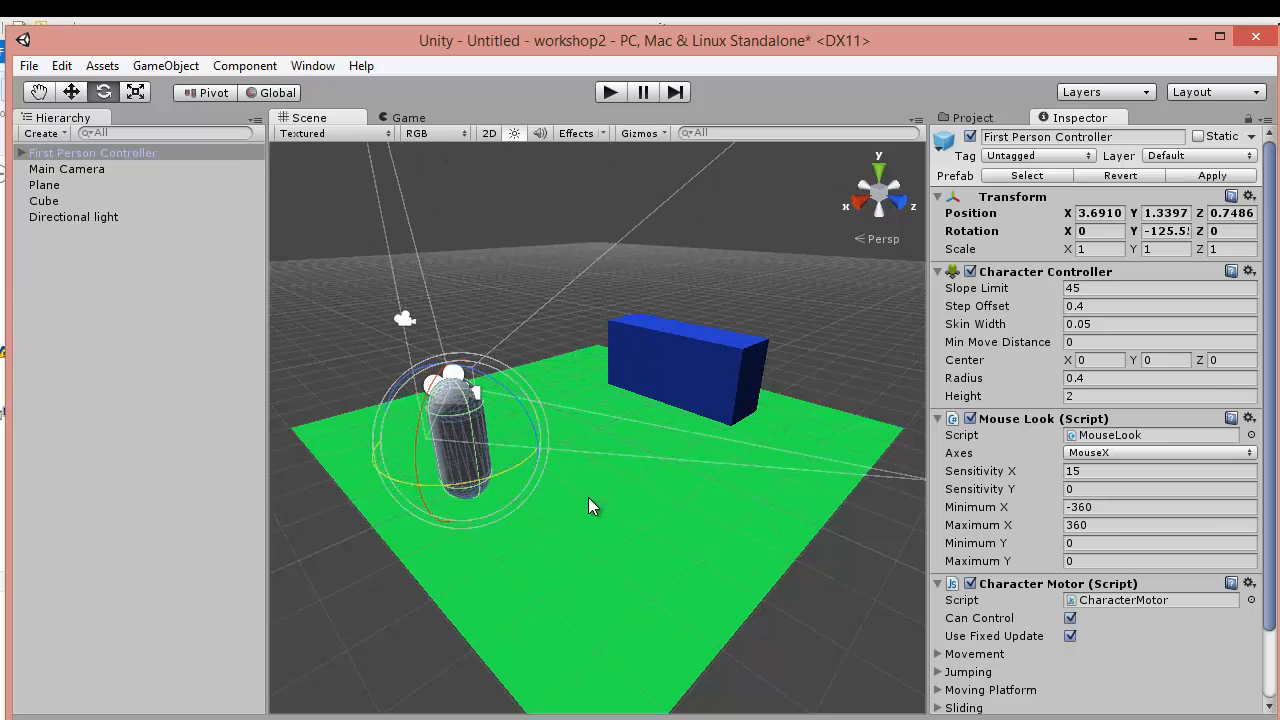
Examine the plane's and cube's properties, and briefly play-test the scene.
{"action": "left_click", "coordinate": [599, 530]}
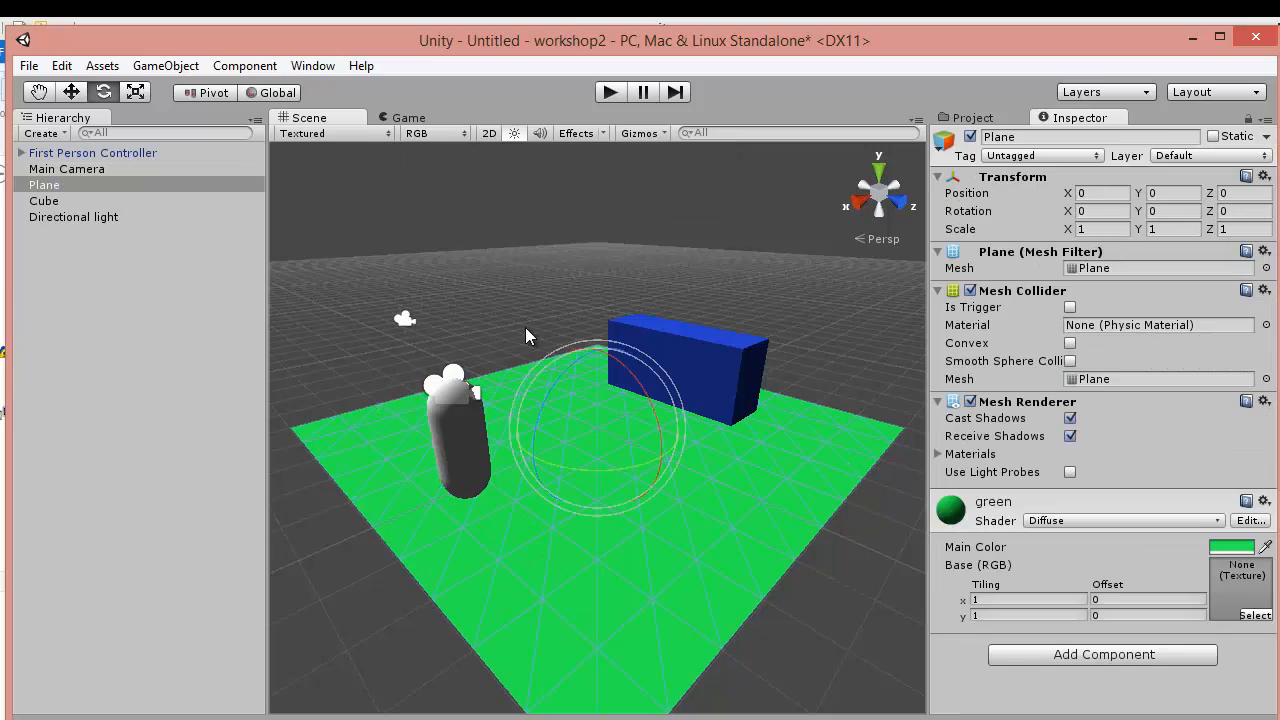
{"action": "left_click", "coordinate": [685, 372]}
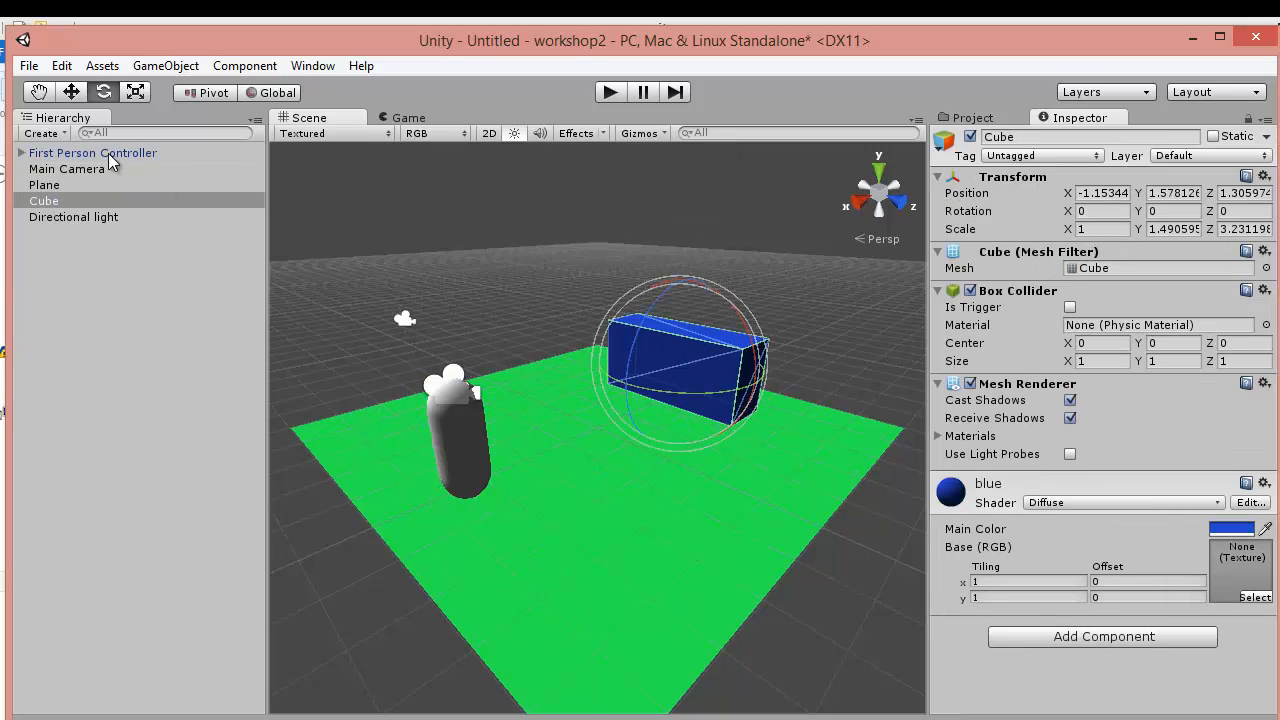
{"action": "left_click", "coordinate": [71, 91]}
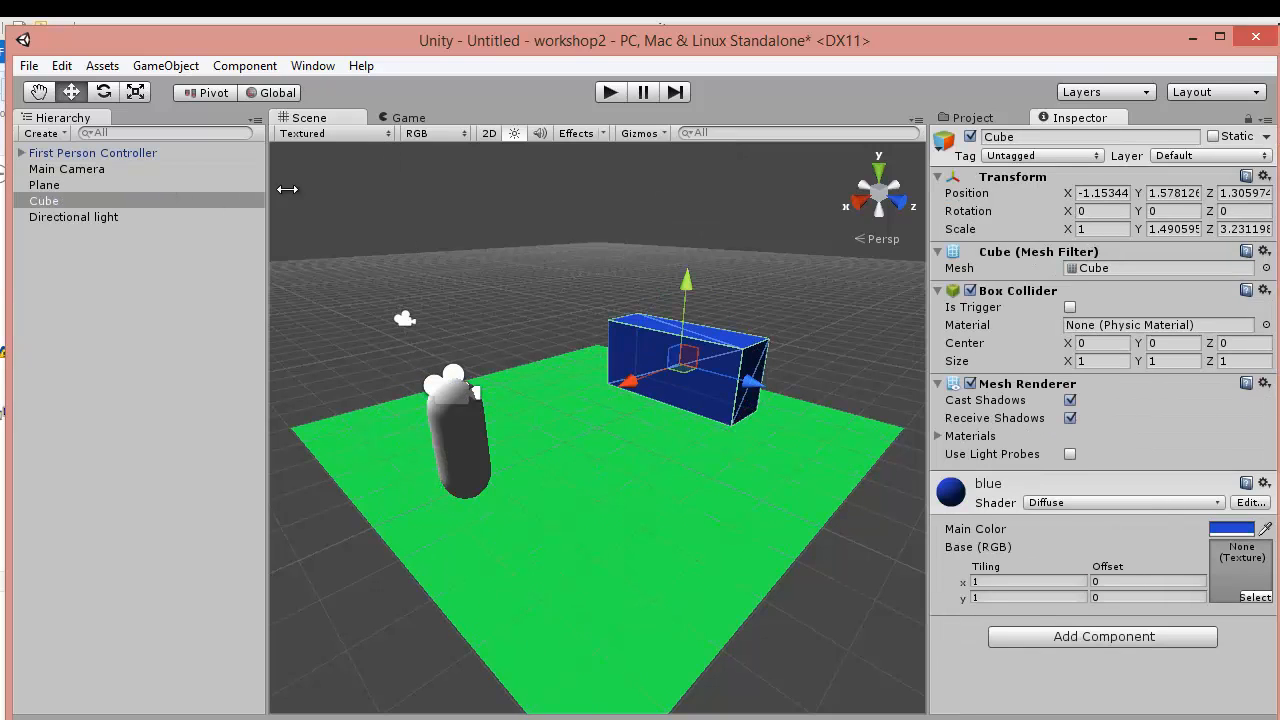
{"action": "left_click", "coordinate": [603, 258]}
{"action": "left_click", "coordinate": [652, 350]}
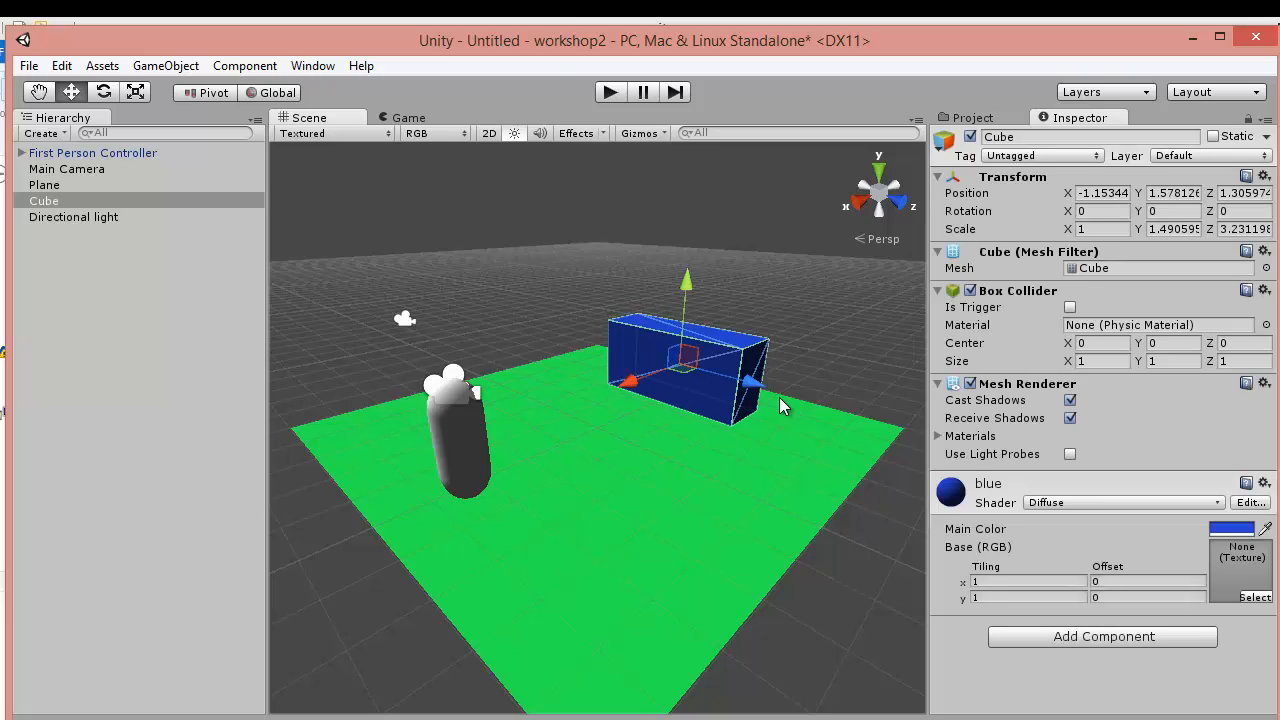
{"action": "left_click", "coordinate": [610, 91]}
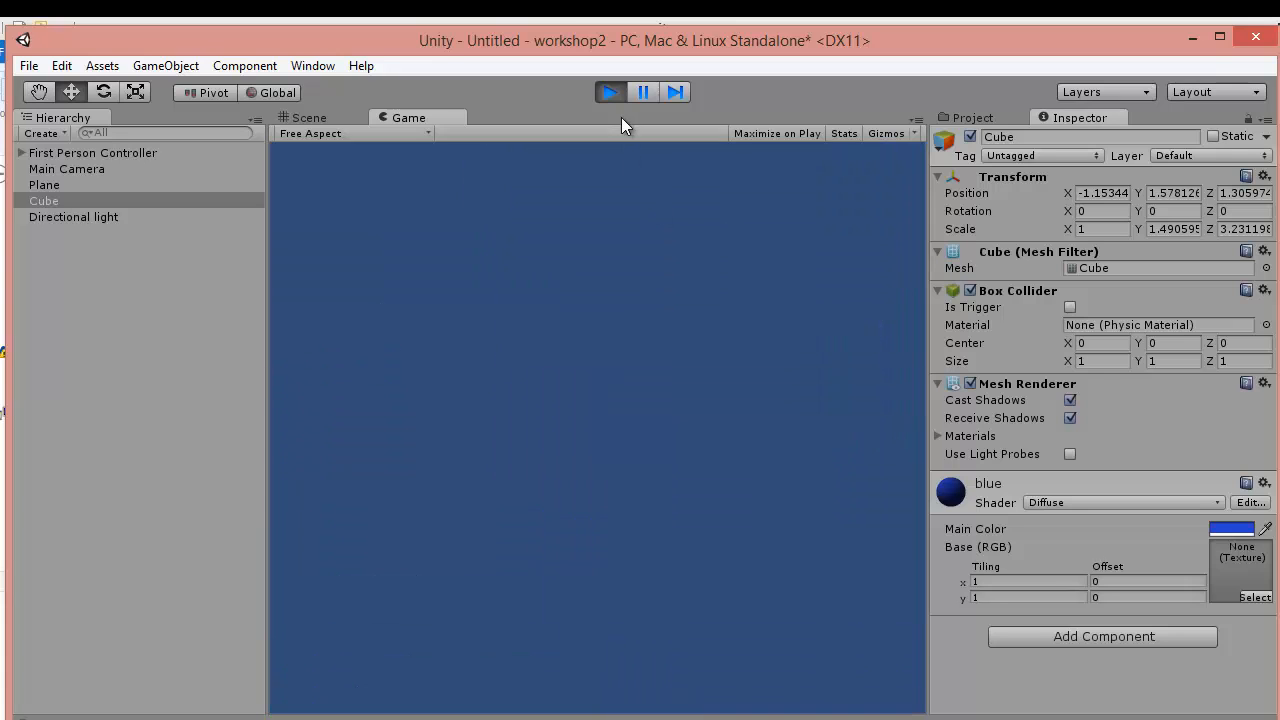
{"action": "left_click", "coordinate": [609, 93]}
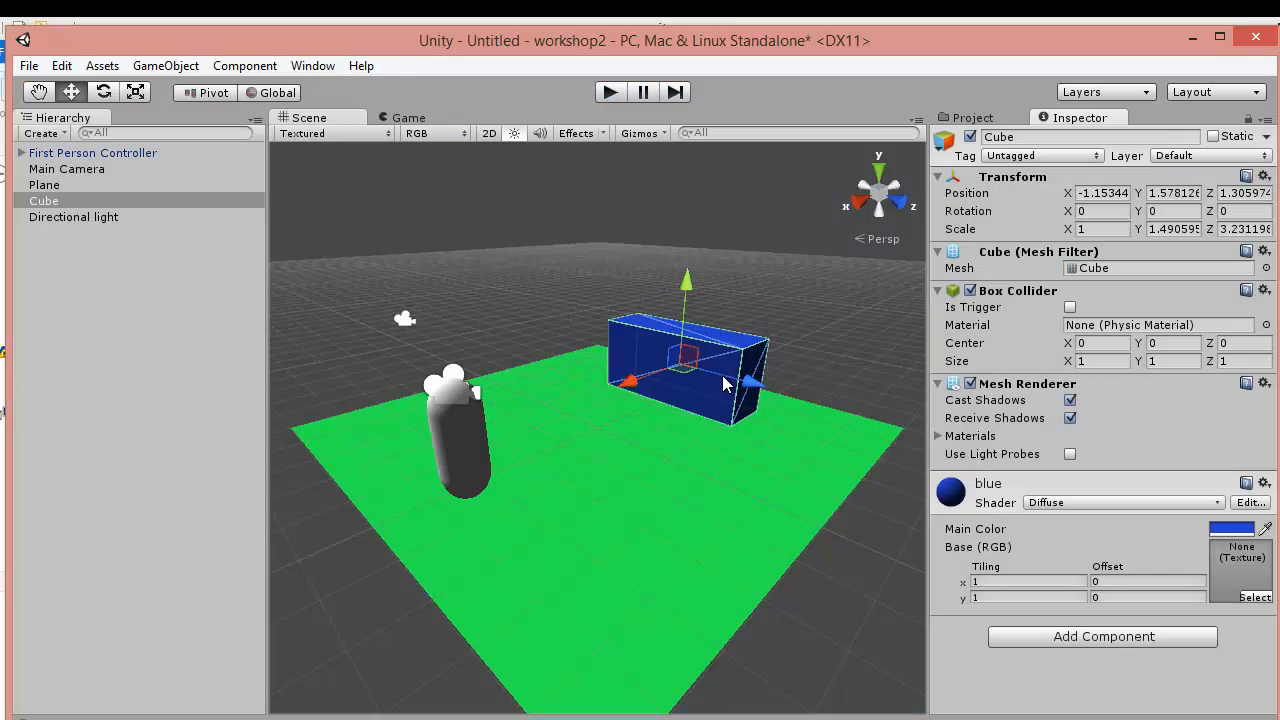
Raise the cube to about Y 2.06 and briefly play-test the scene again, leaving nothing selected.
{"action": "left_click_drag", "start_coordinate": [687, 279], "coordinate": [688, 255]}
{"action": "left_click", "coordinate": [607, 93]}
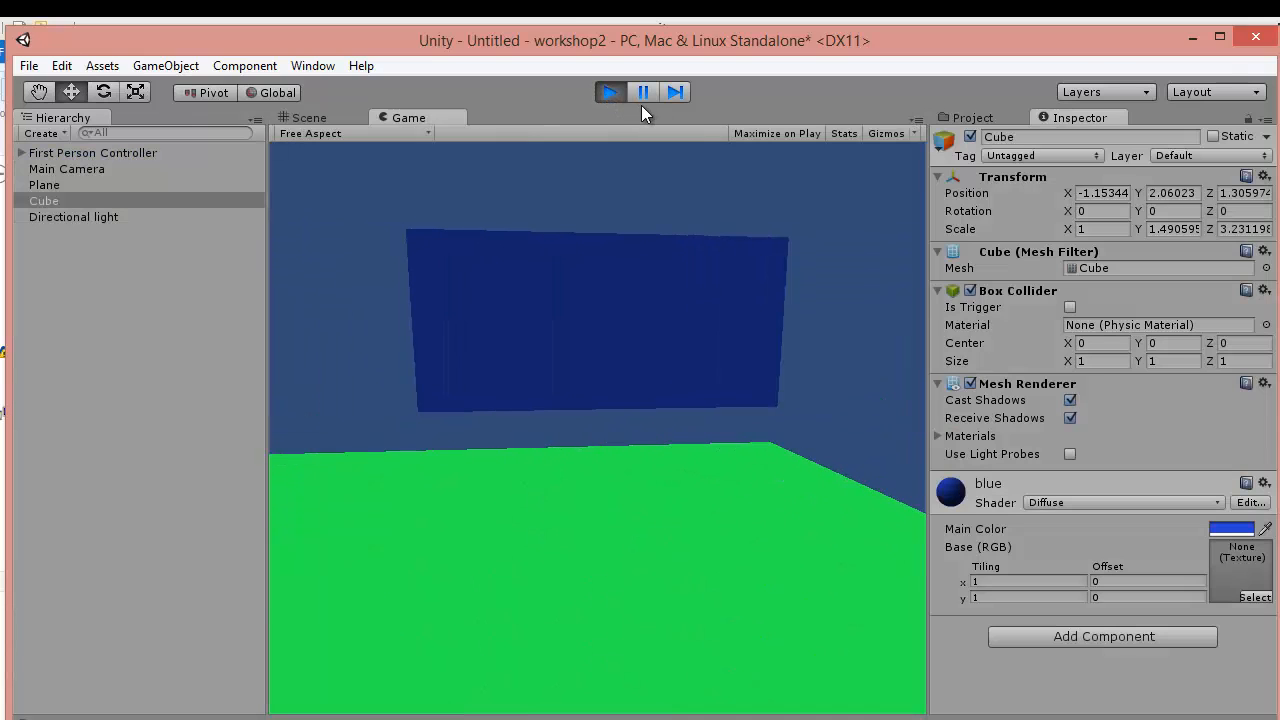
{"action": "left_click", "coordinate": [610, 92]}
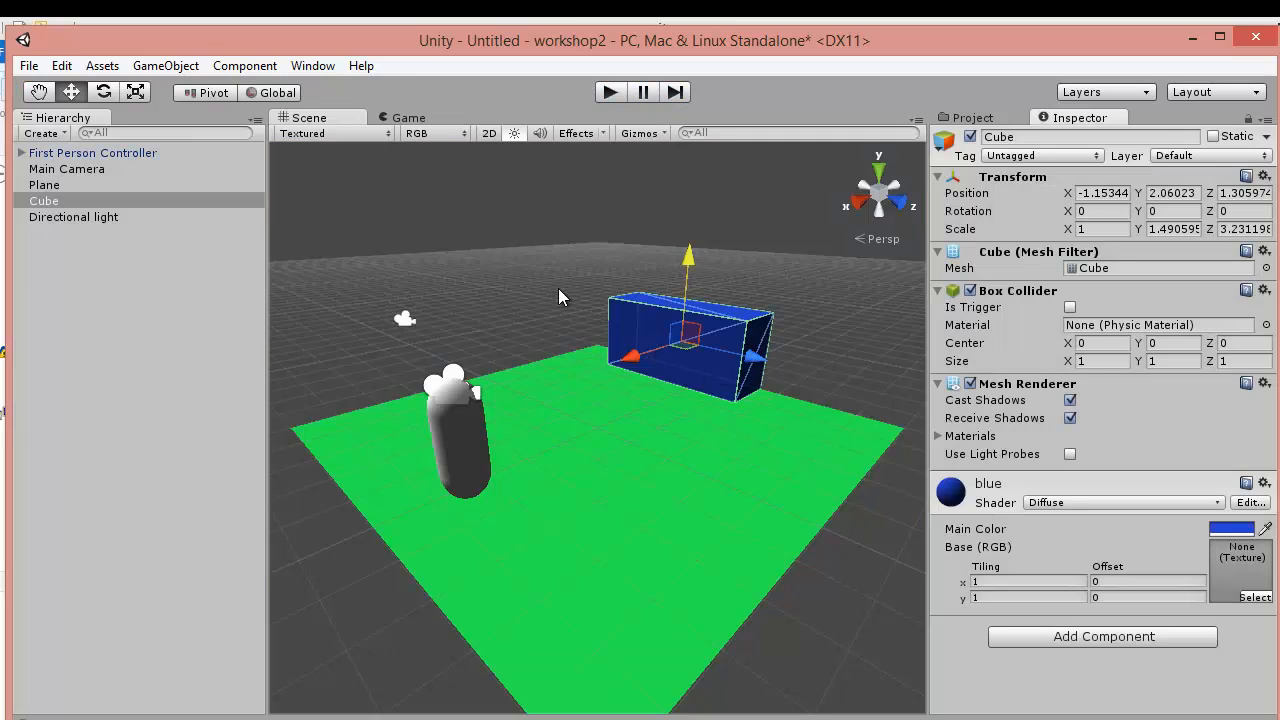
{"action": "left_click", "coordinate": [542, 278]}
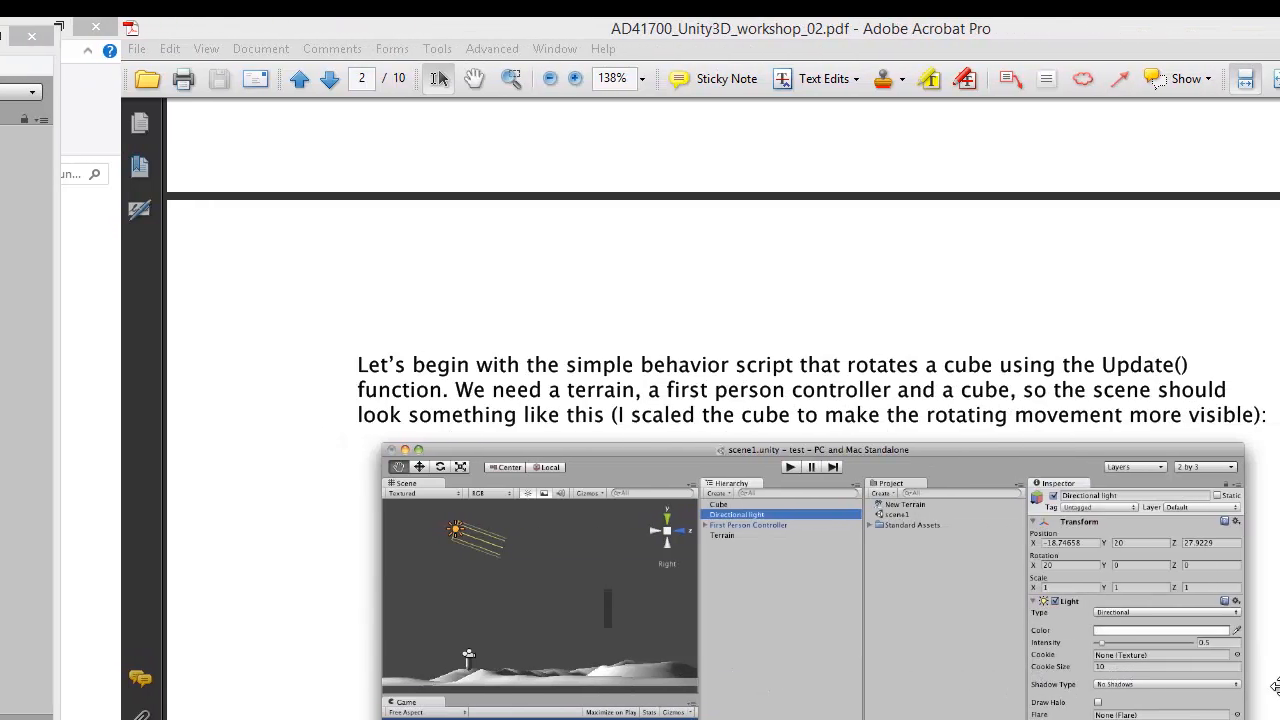
Read the instructions and code for the rotate script in AD41700_Unity3D_workshop_02.pdf in Adobe Acrobat.
{"action": "scroll", "coordinate": [908, 420], "scroll_direction": "down", "scroll_amount": 15}
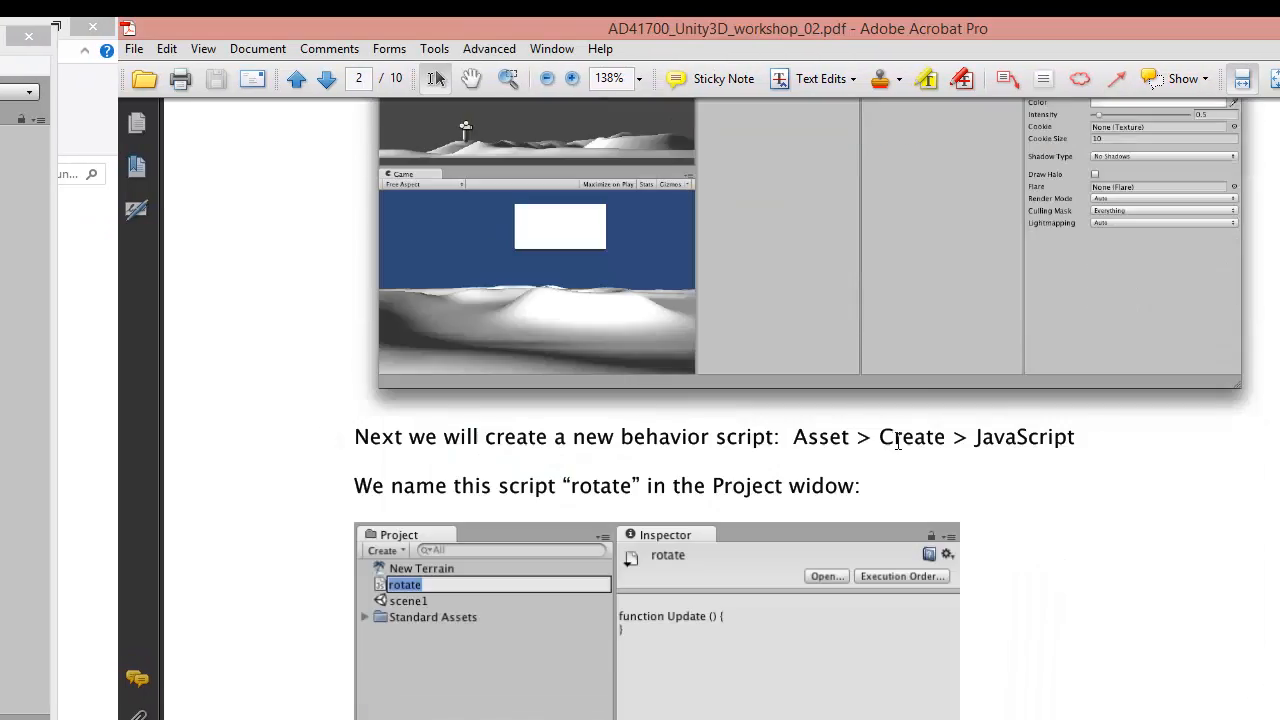
{"action": "scroll", "coordinate": [893, 447], "scroll_direction": "down", "scroll_amount": 5}
{"action": "scroll", "coordinate": [894, 440], "scroll_direction": "up", "scroll_amount": 4}
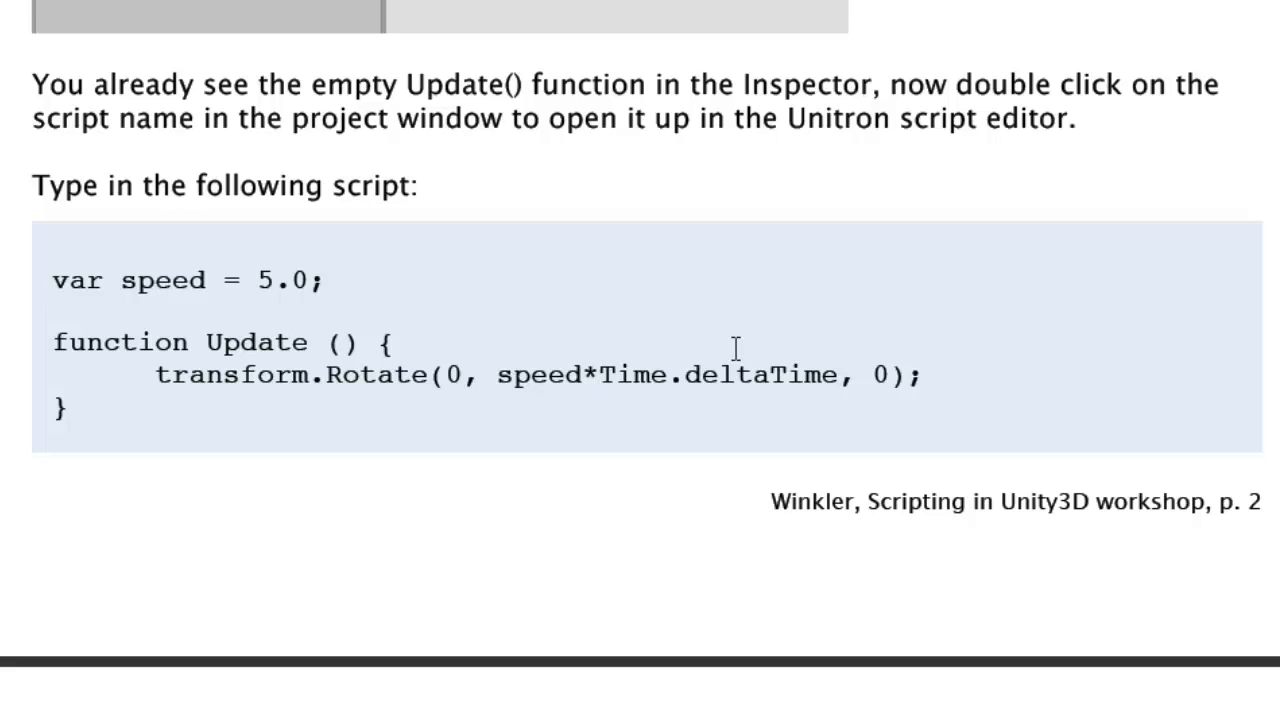
{"action": "scroll", "coordinate": [738, 349], "scroll_direction": "up", "scroll_amount": 5}
{"action": "scroll", "coordinate": [738, 349], "scroll_direction": "down", "scroll_amount": 5}
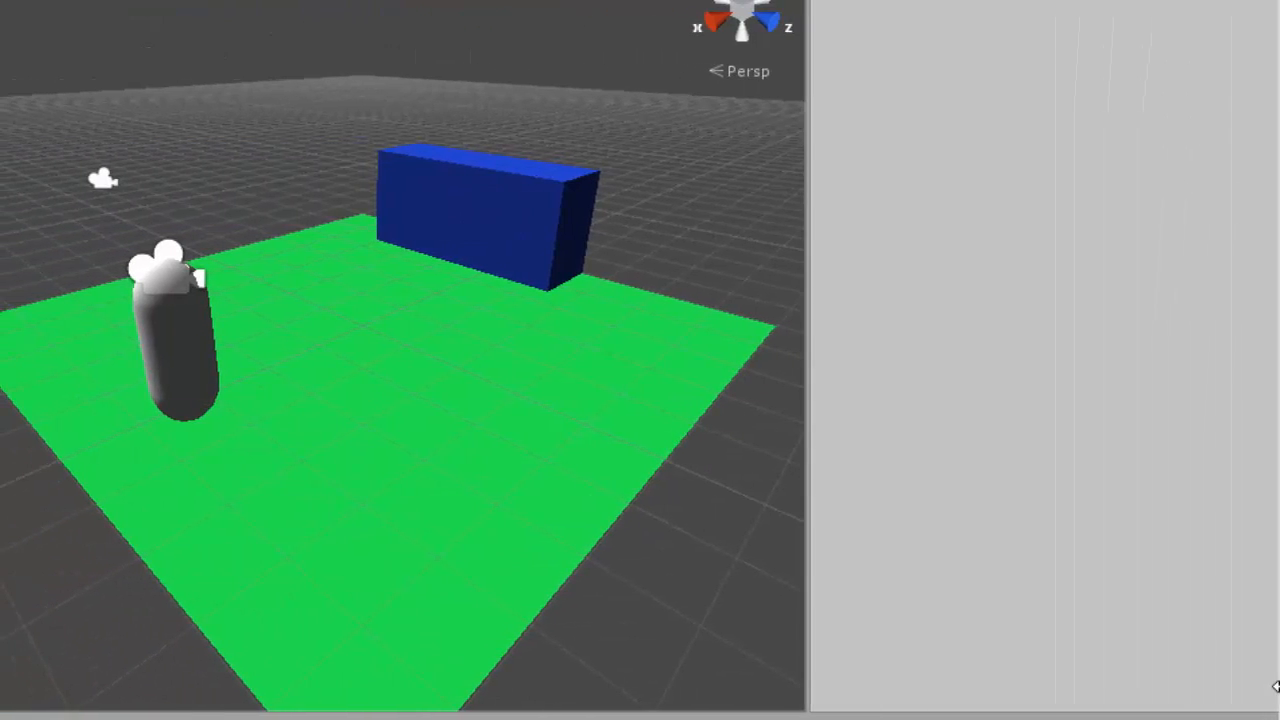
Switch back to Unity and create a Javascript file named rotate in the Character Controllers folder.
{"action": "left_click", "coordinate": [929, 48]}
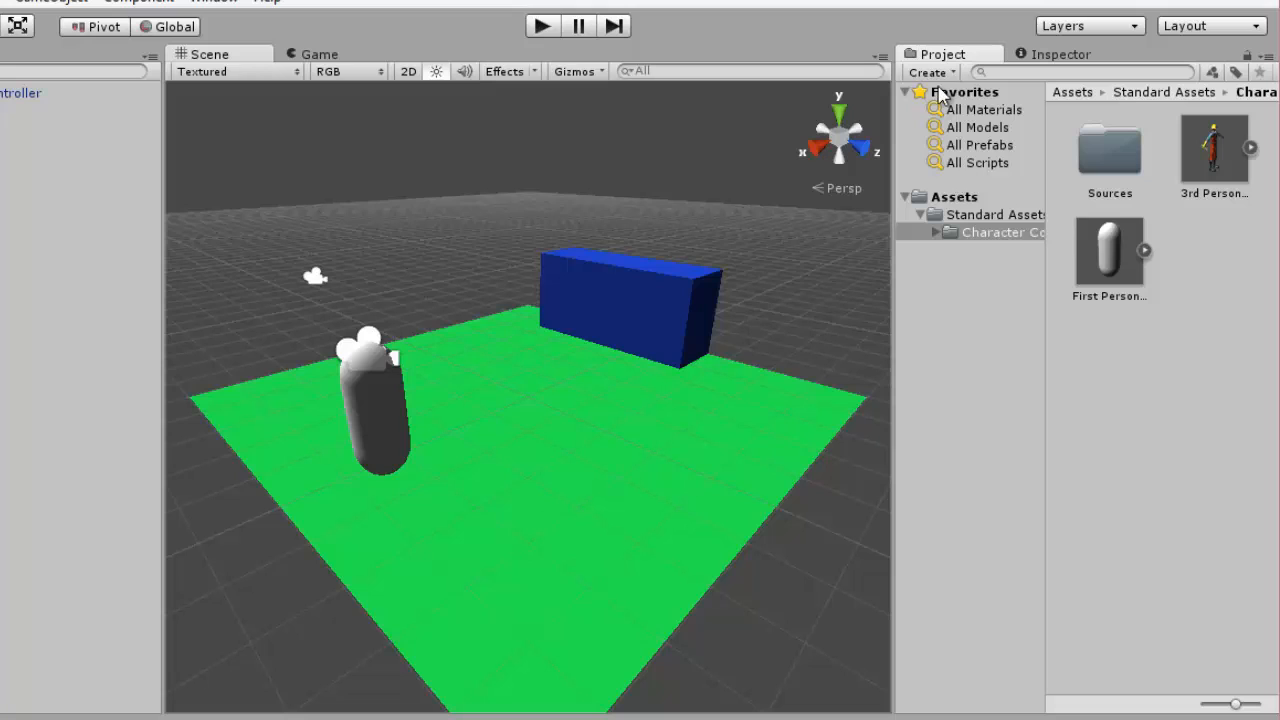
{"action": "left_click", "coordinate": [941, 77]}
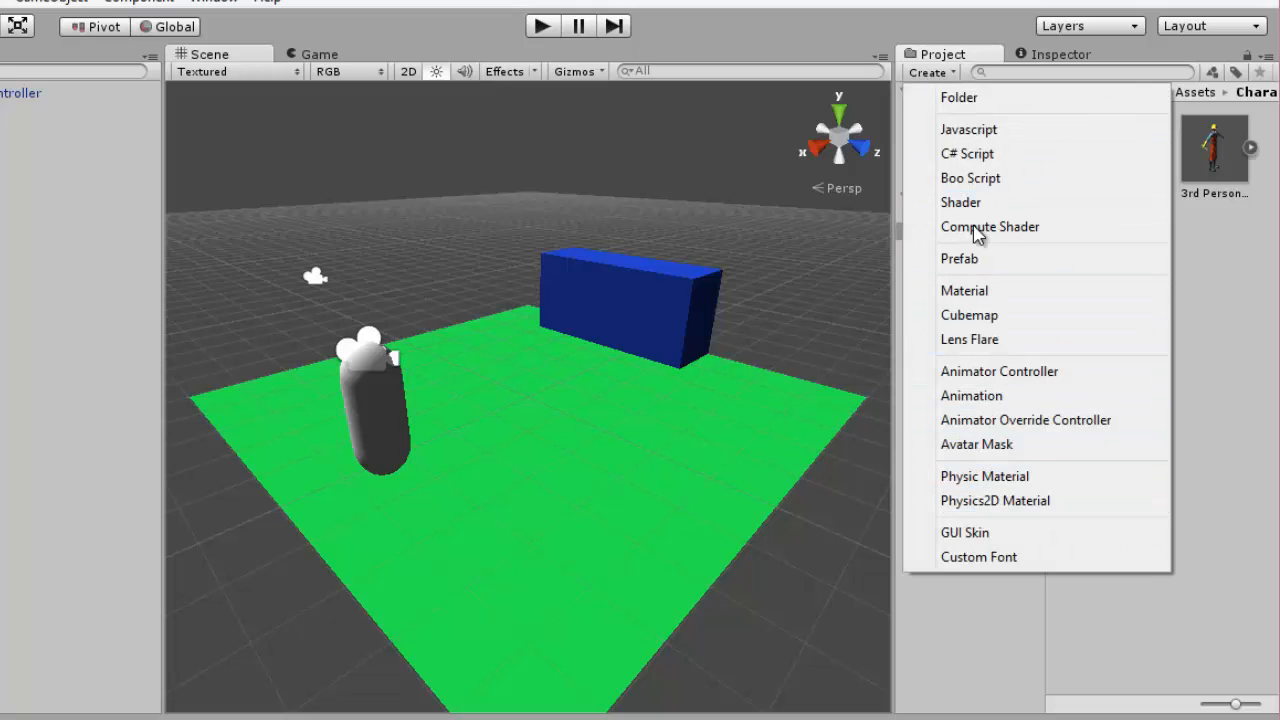
{"action": "left_click", "coordinate": [985, 130]}
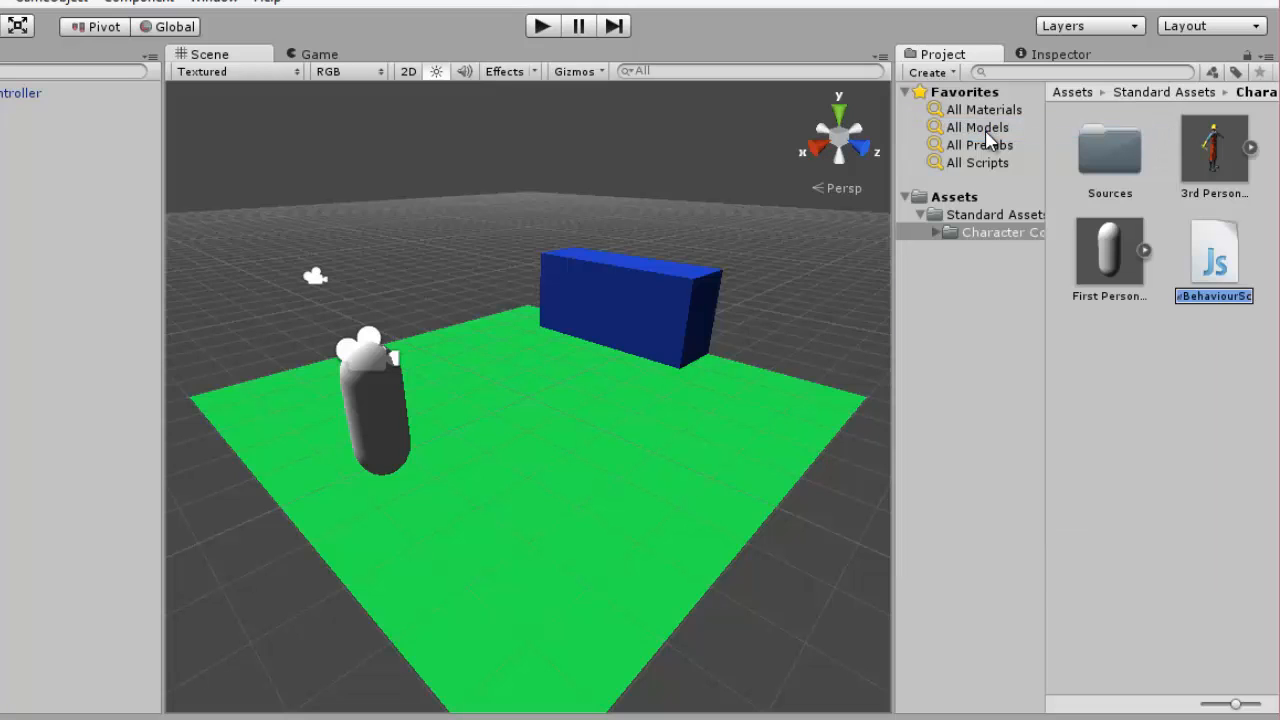
{"action": "type", "text": "rotate"}
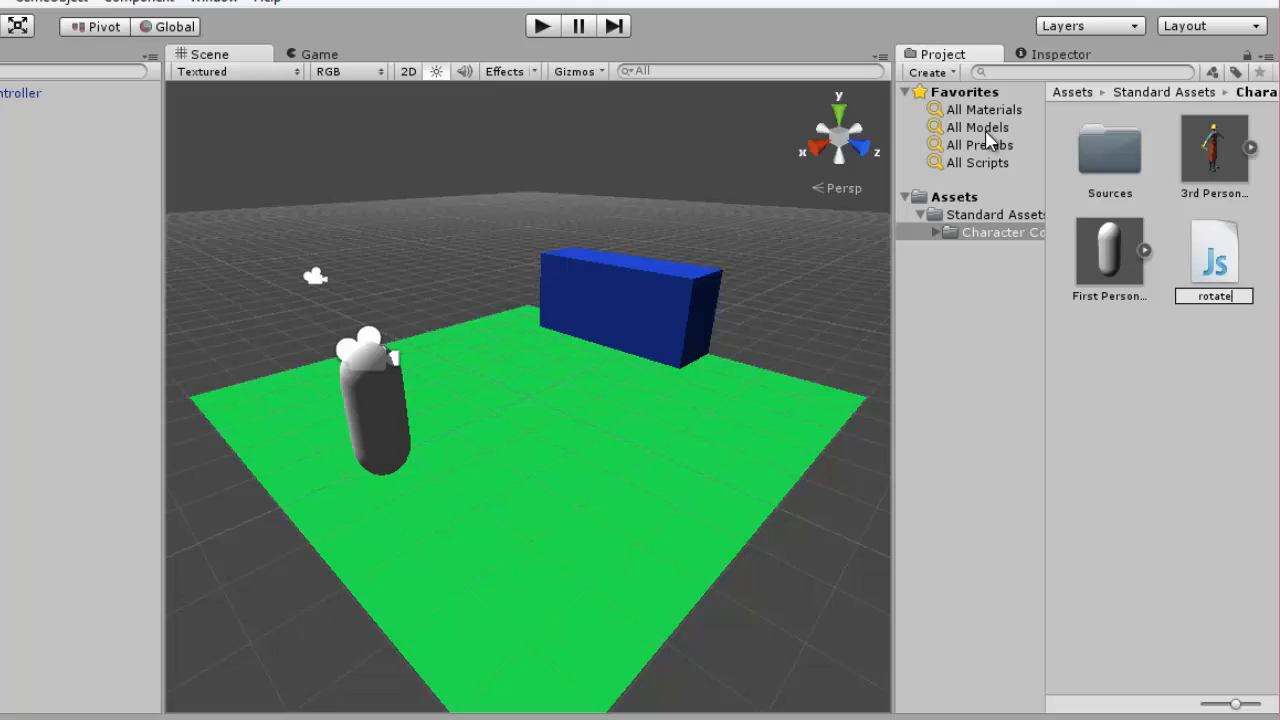
{"action": "key", "text": "Return"}
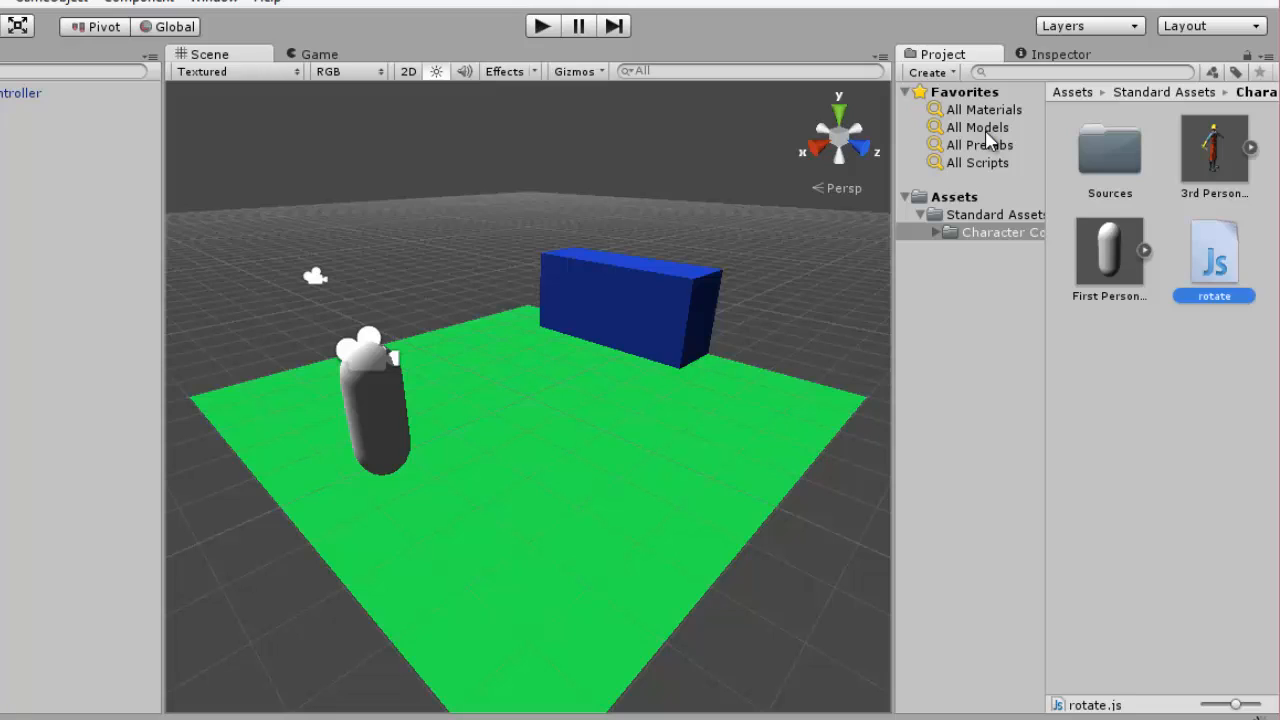
Open the rotate script in MonoDevelop, and copy the complete speed and Update code from AD41700_Unity3D_workshop_02.pdf in Adobe Acrobat.
{"action": "double_click", "coordinate": [1215, 280]}
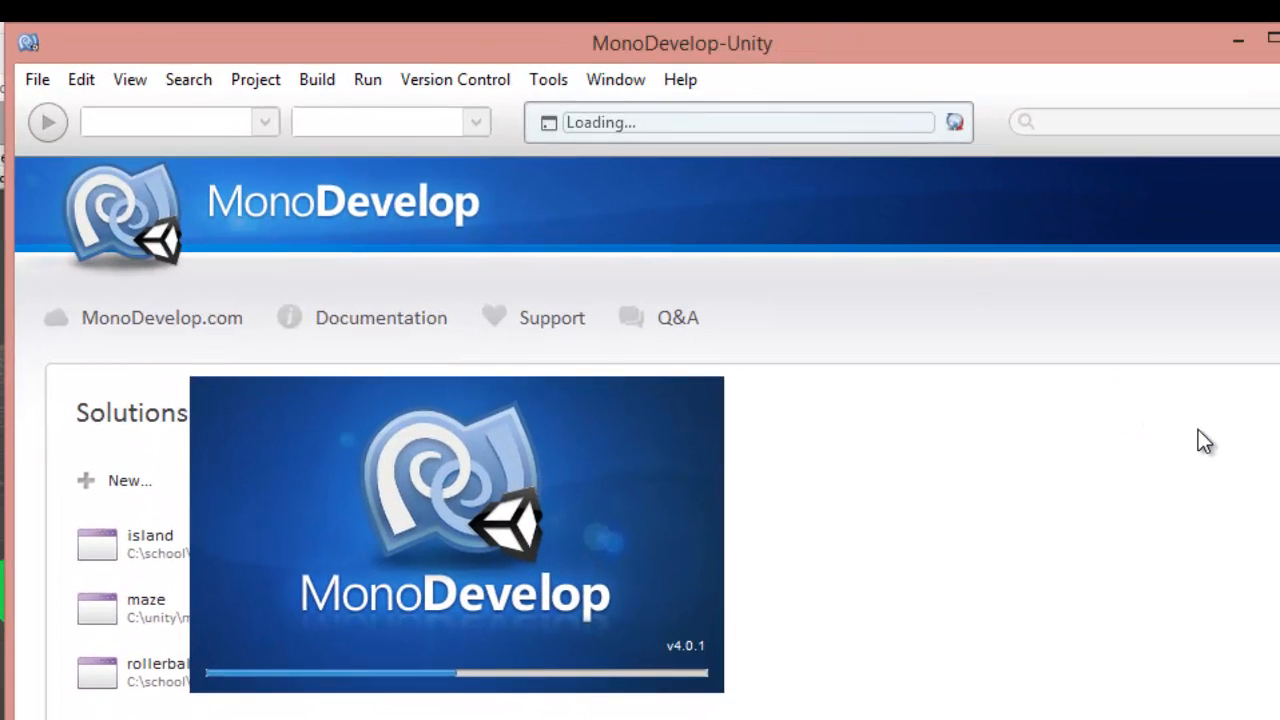
{"action": "left_click_drag", "start_coordinate": [1012, 54], "coordinate": [737, 28]}
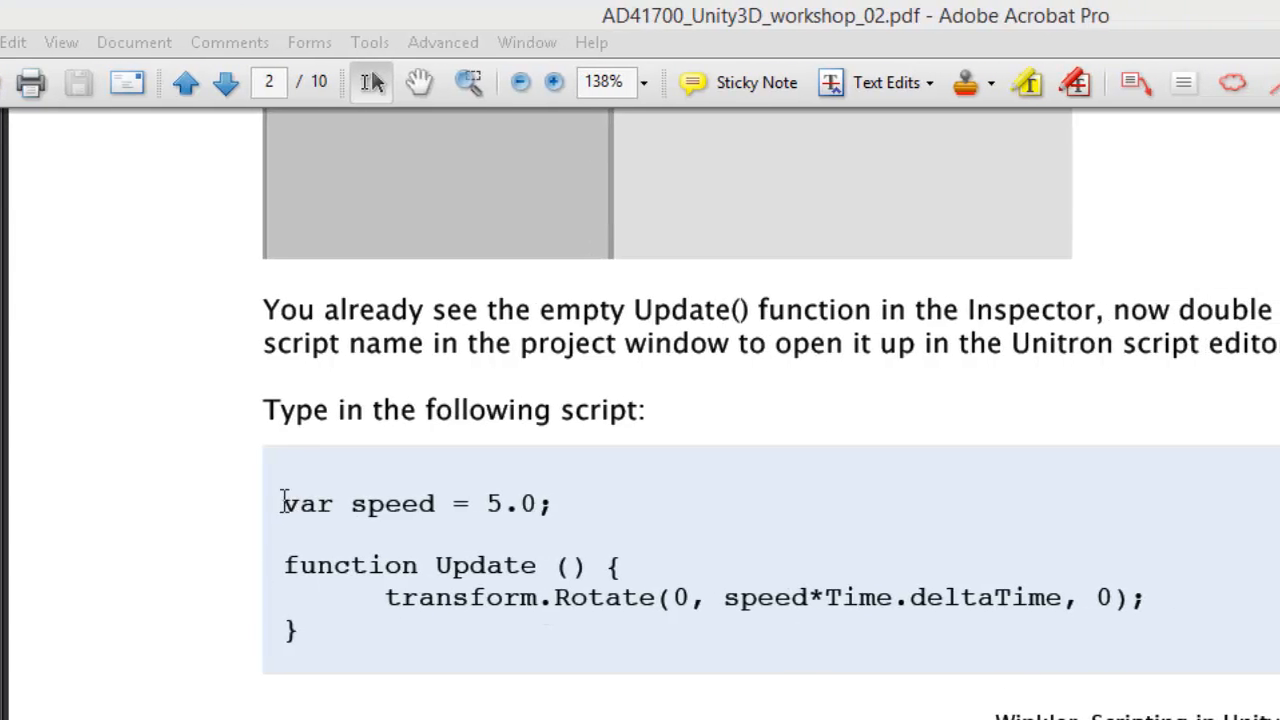
{"action": "left_click_drag", "start_coordinate": [284, 502], "coordinate": [317, 631]}
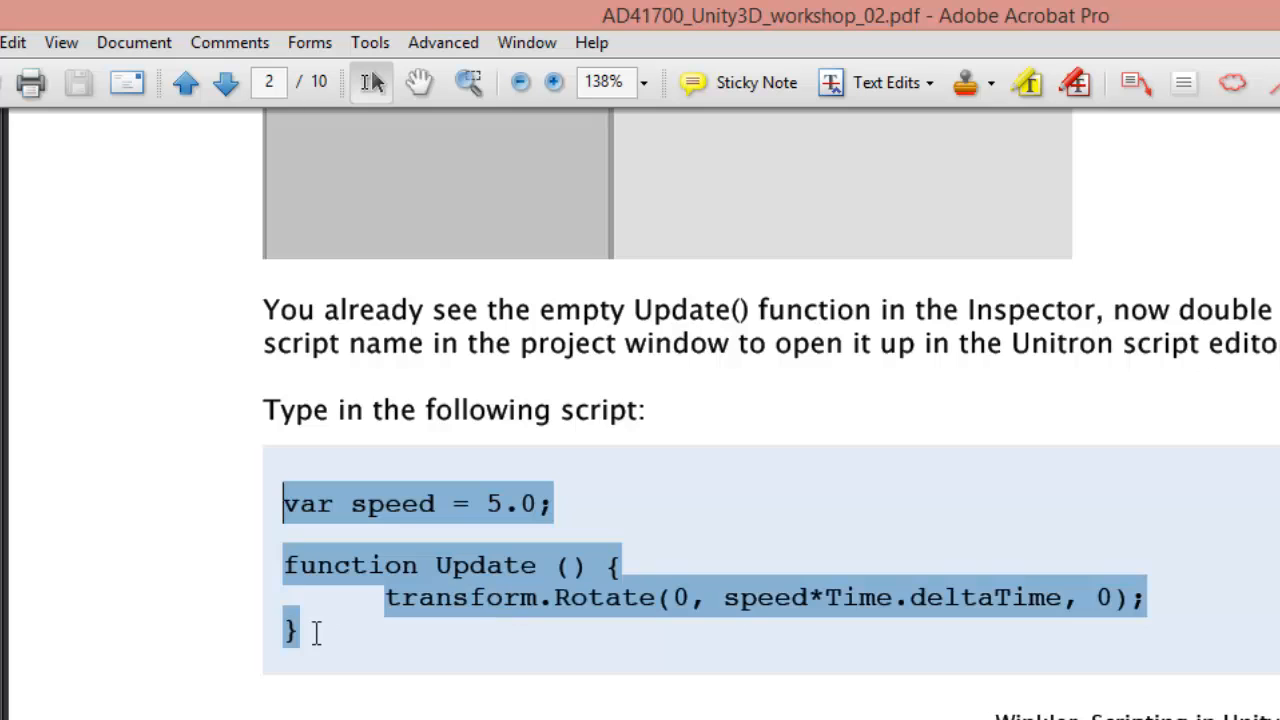
{"action": "right_click", "coordinate": [419, 570]}
{"action": "left_click", "coordinate": [490, 130]}
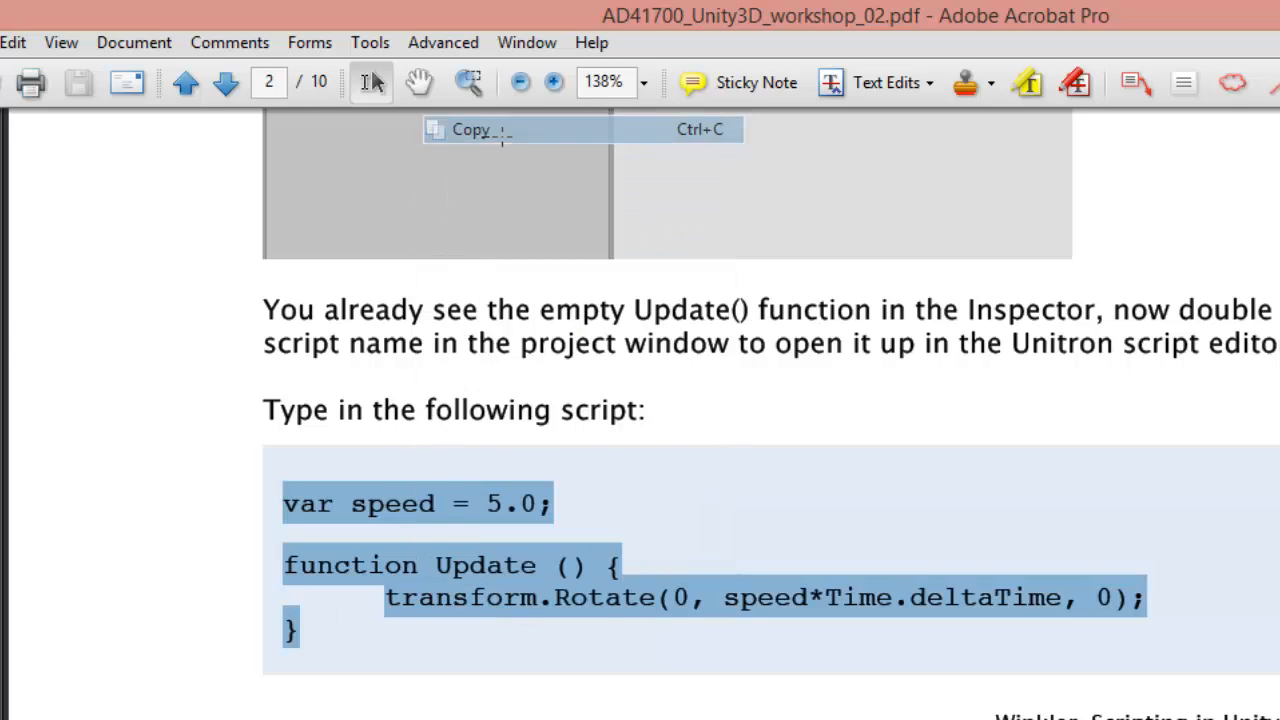
Switch to MonoDevelop and replace the empty Start and Update functions in rotate.js with the copied rotate code.
{"action": "key", "text": "alt+Tab"}
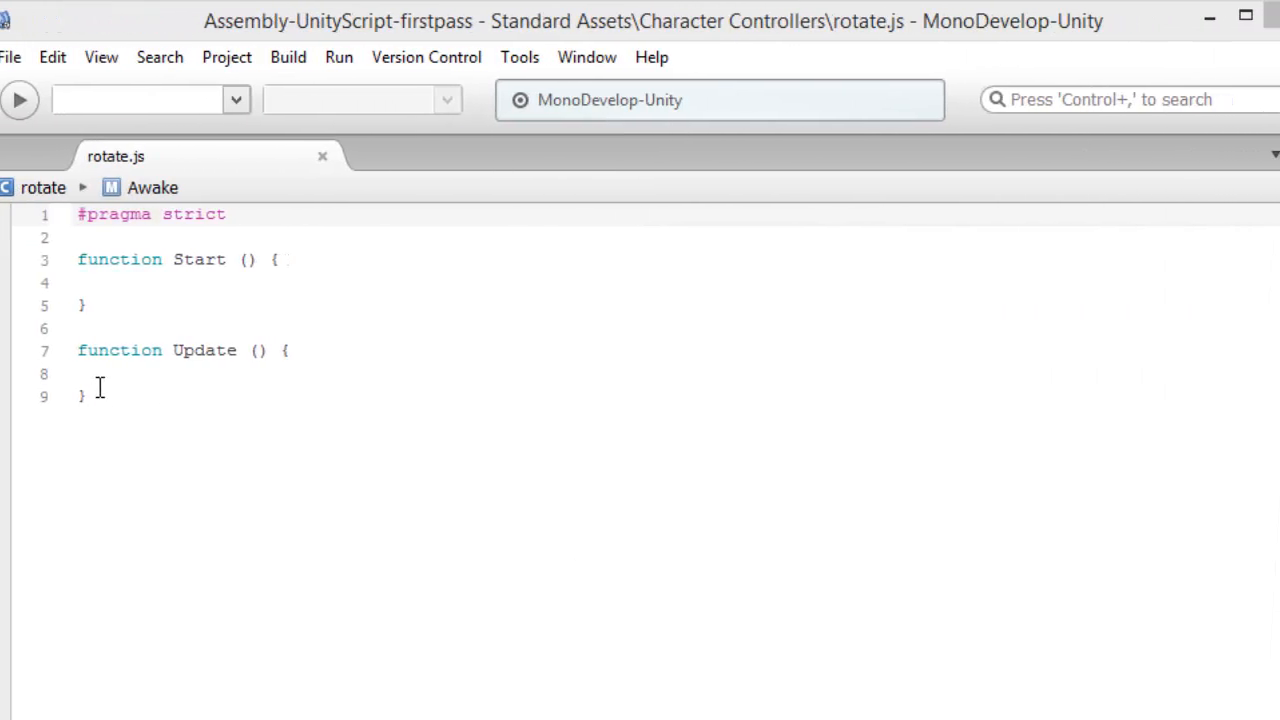
{"action": "left_click_drag", "start_coordinate": [108, 404], "coordinate": [62, 260]}
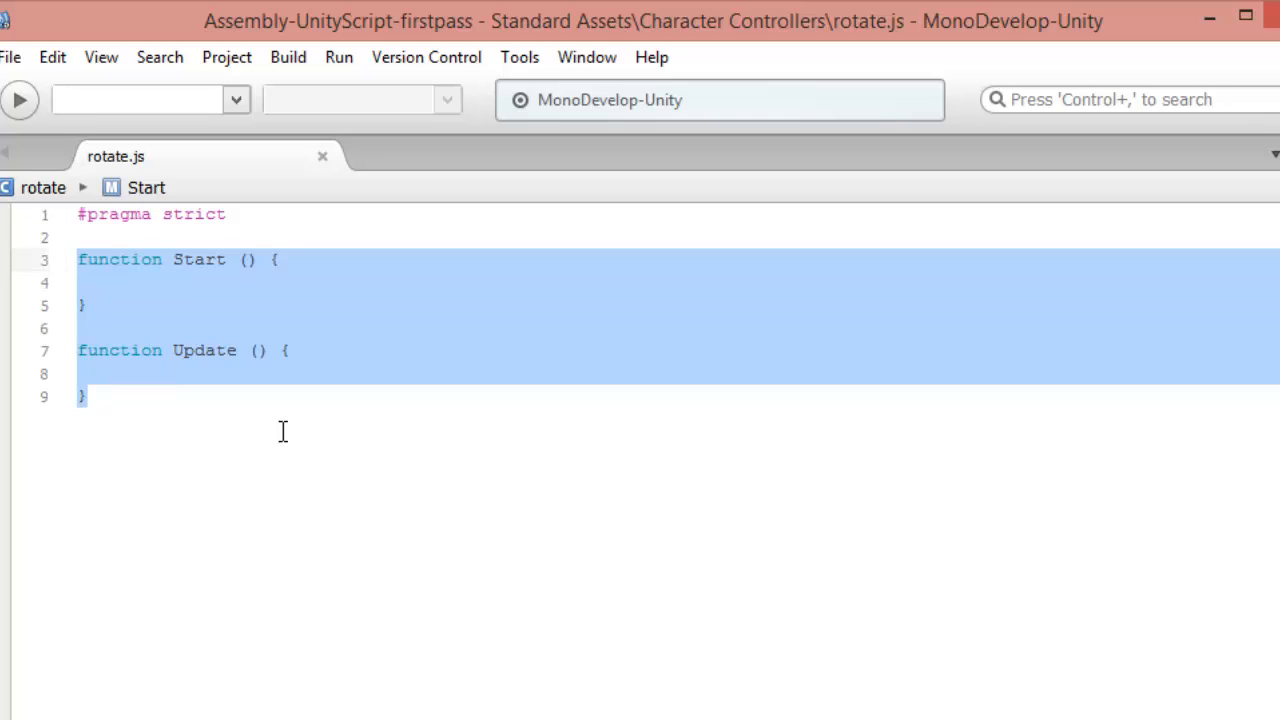
{"action": "key", "text": "Delete"}
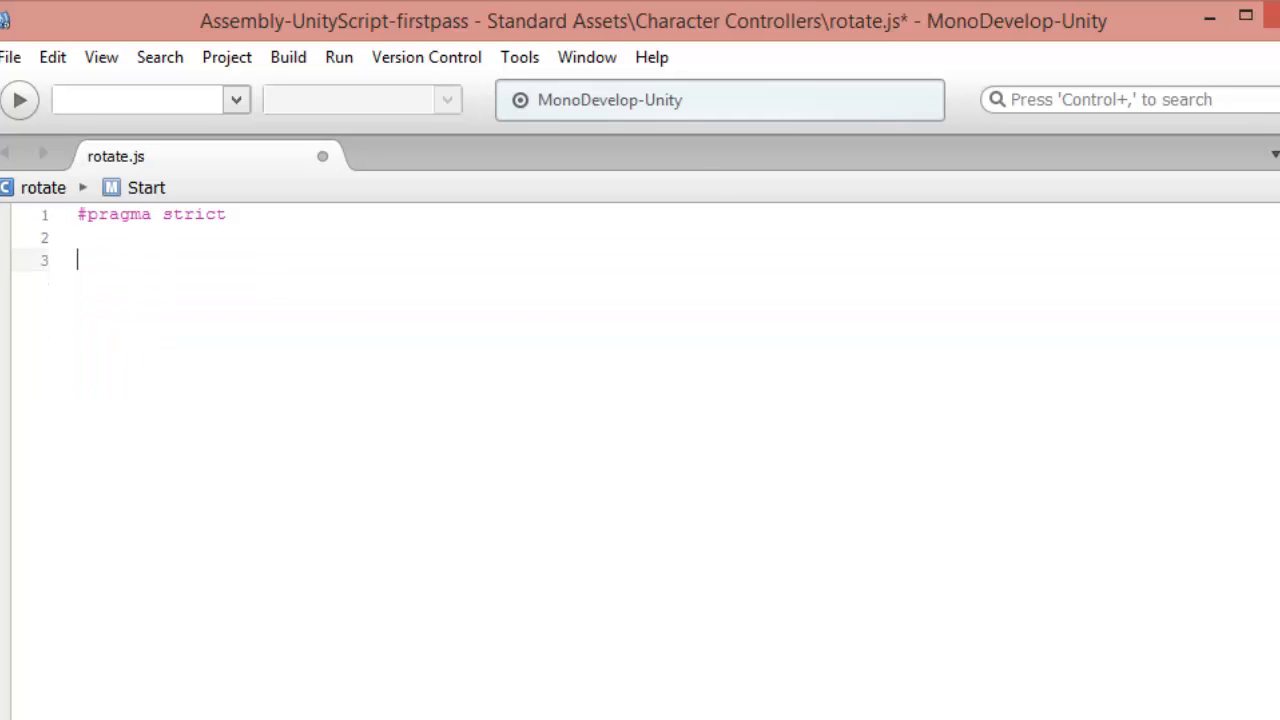
{"action": "key", "text": "ctrl+v"}
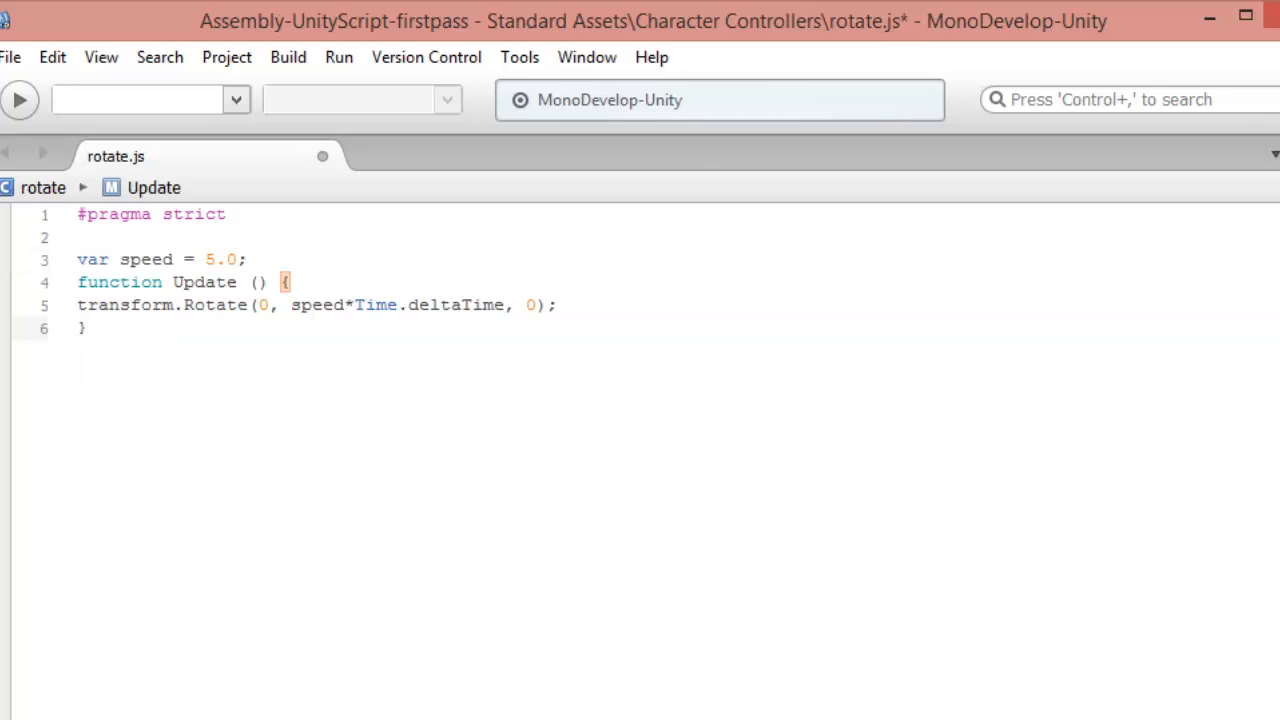
Examine the pasted code in rotate.js: the speed variable, the Update function and the arguments of transform.Rotate.
{"action": "left_click", "coordinate": [146, 260]}
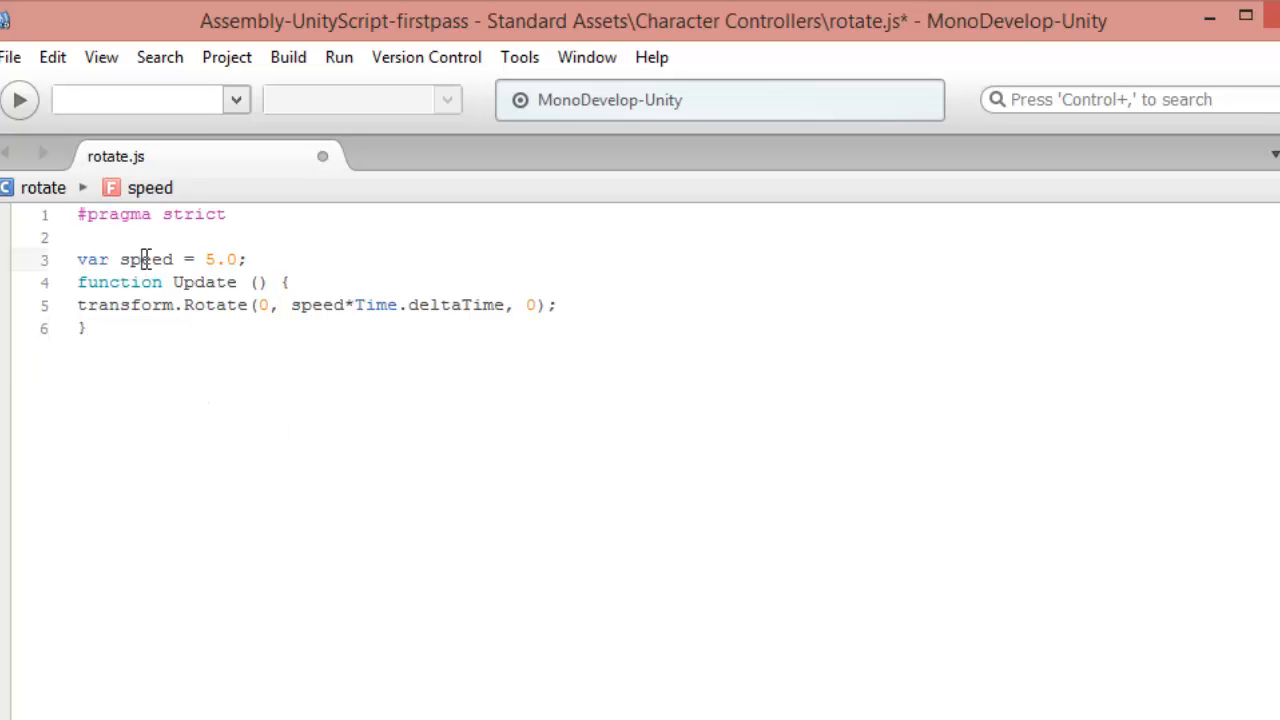
{"action": "double_click", "coordinate": [147, 259]}
{"action": "double_click", "coordinate": [206, 282]}
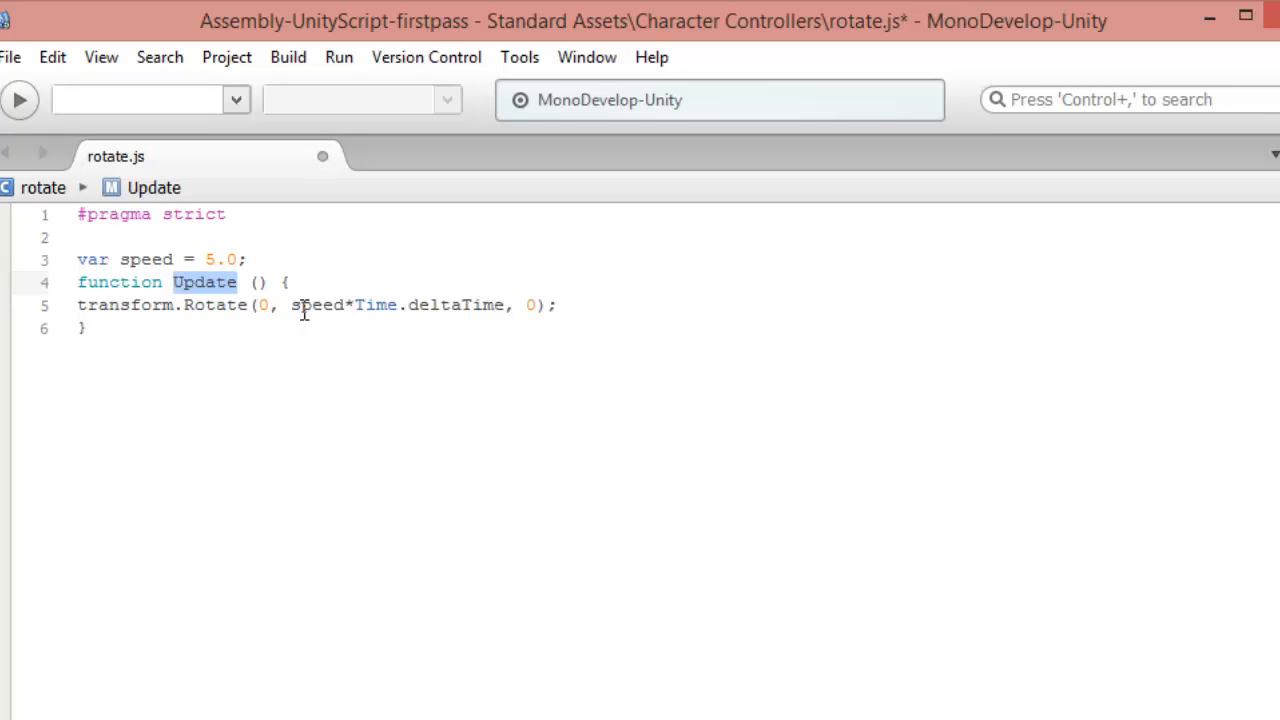
{"action": "double_click", "coordinate": [124, 305]}
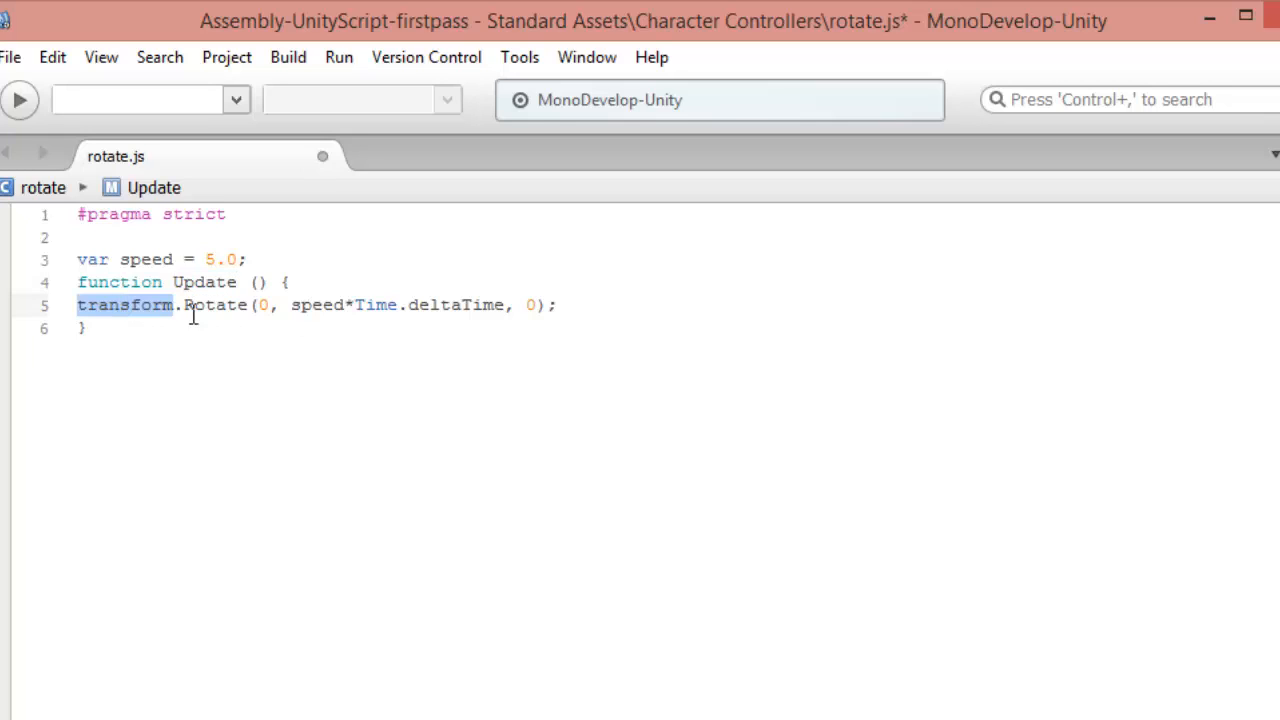
{"action": "double_click", "coordinate": [222, 310]}
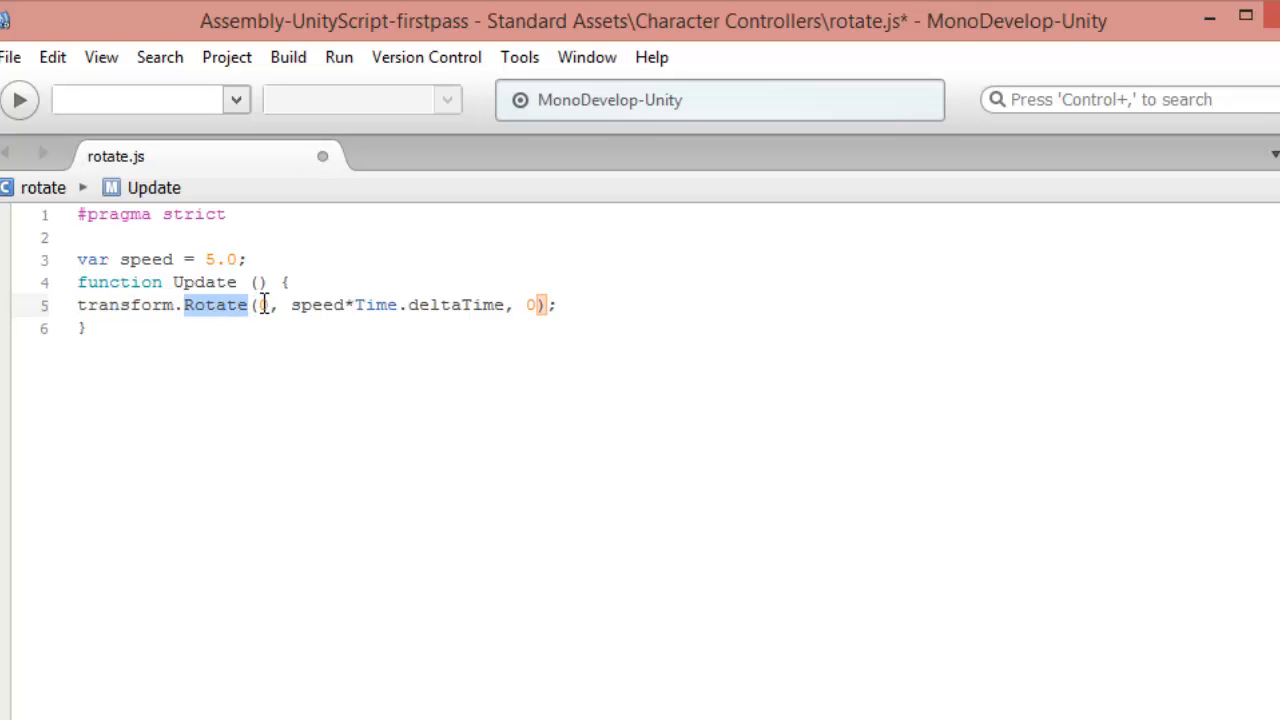
{"action": "double_click", "coordinate": [263, 305]}
{"action": "left_click_drag", "start_coordinate": [292, 305], "coordinate": [508, 306]}
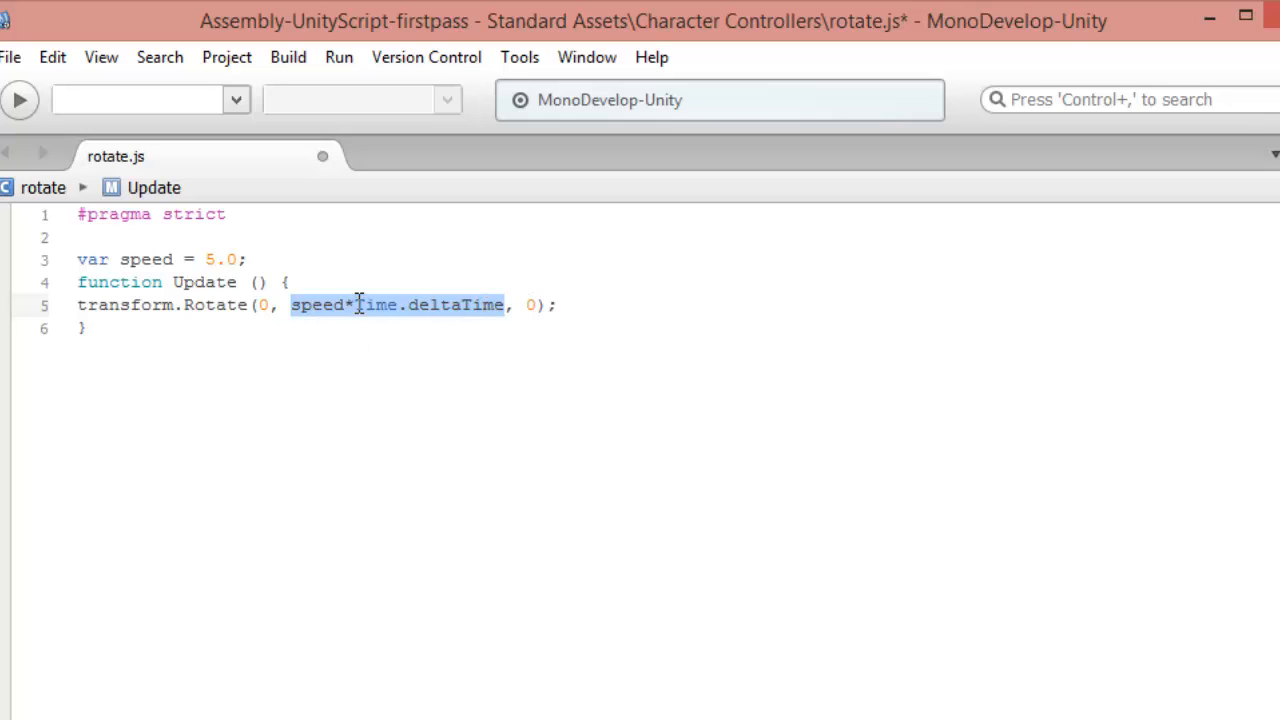
{"action": "double_click", "coordinate": [530, 305]}
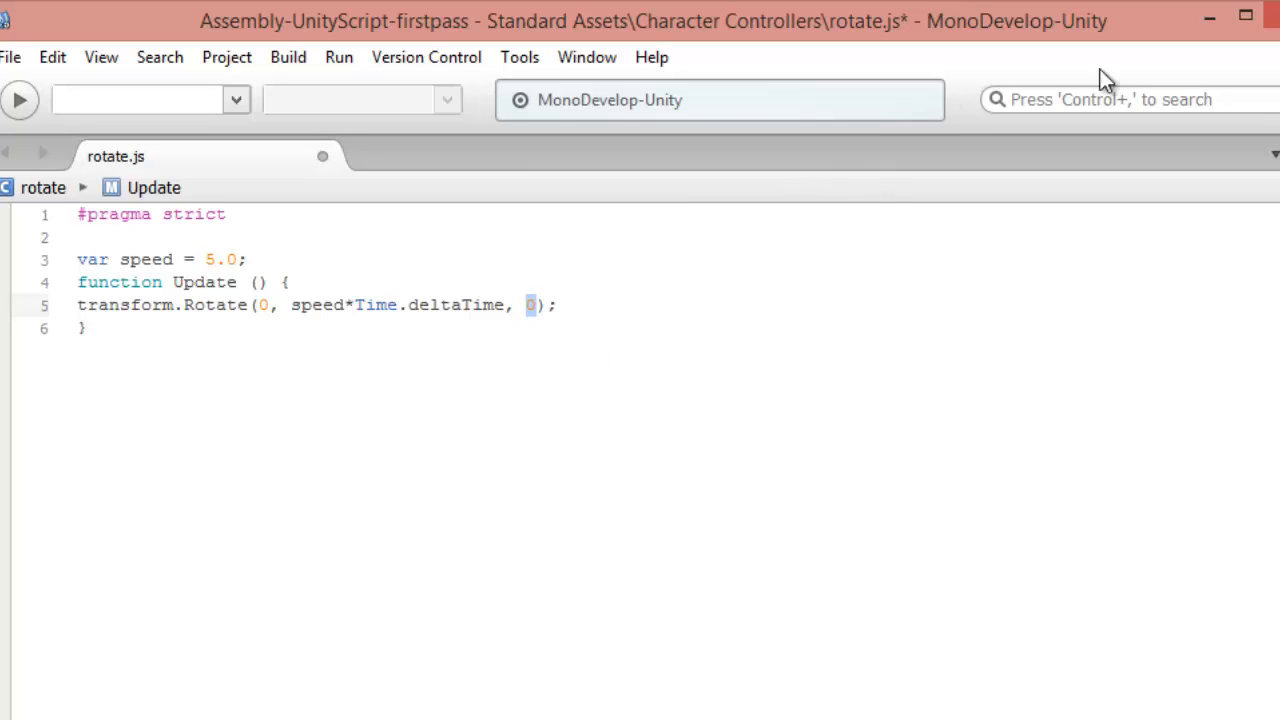
Save rotate.js and close MonoDevelop to return to Unity.
{"action": "left_click", "coordinate": [10, 57]}
{"action": "left_click", "coordinate": [53, 161]}
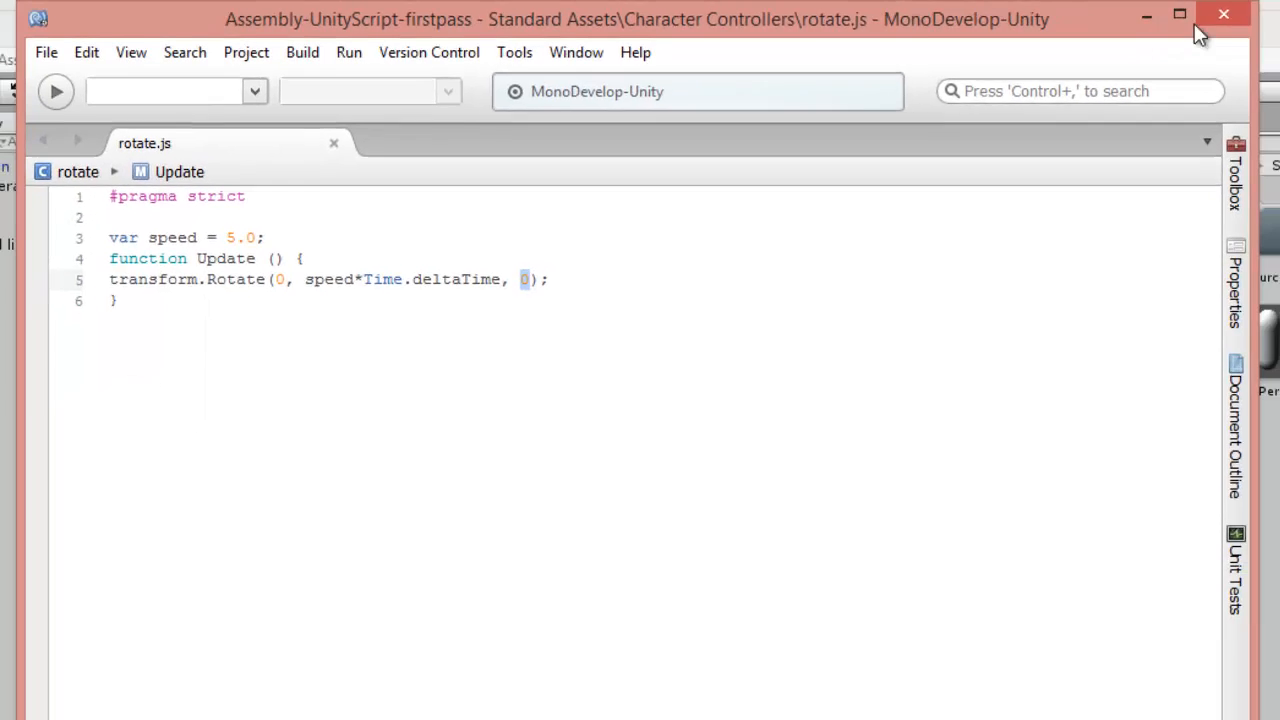
{"action": "left_click", "coordinate": [1245, 16]}
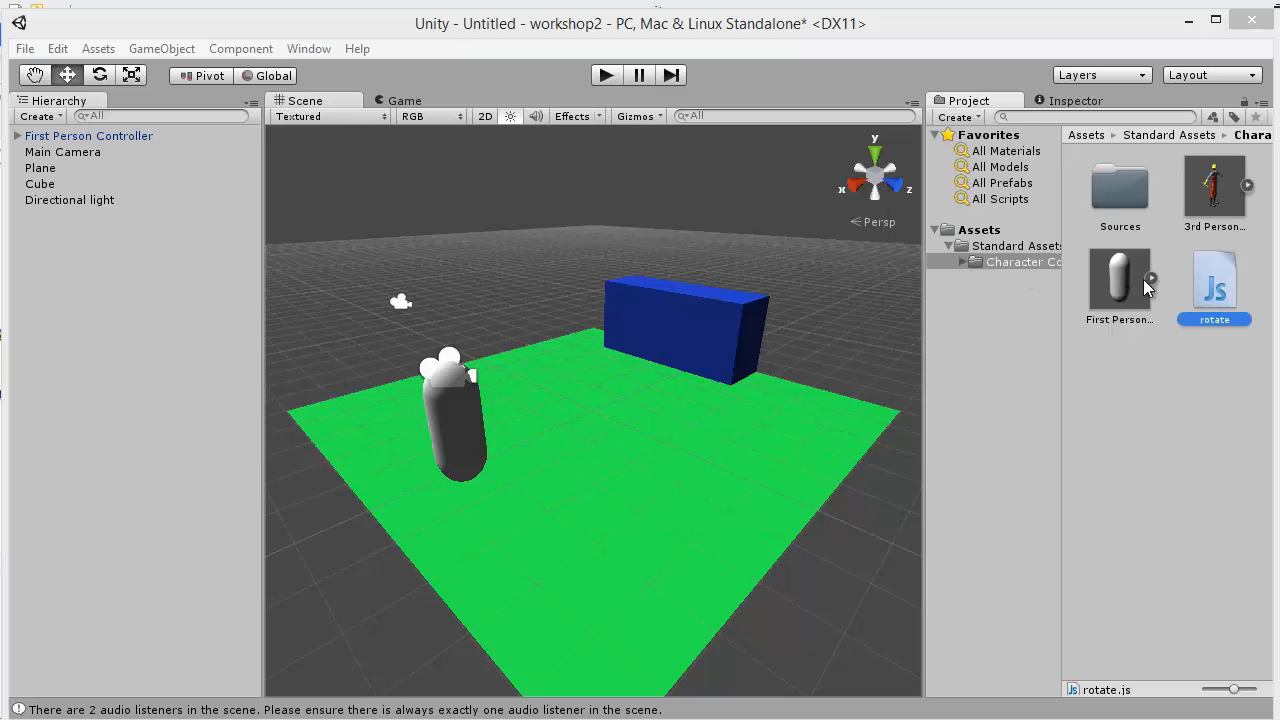
Select the cube, check its components for the rotate script, and briefly play-test the scene.
{"action": "left_click_drag", "start_coordinate": [1147, 287], "coordinate": [688, 333]}
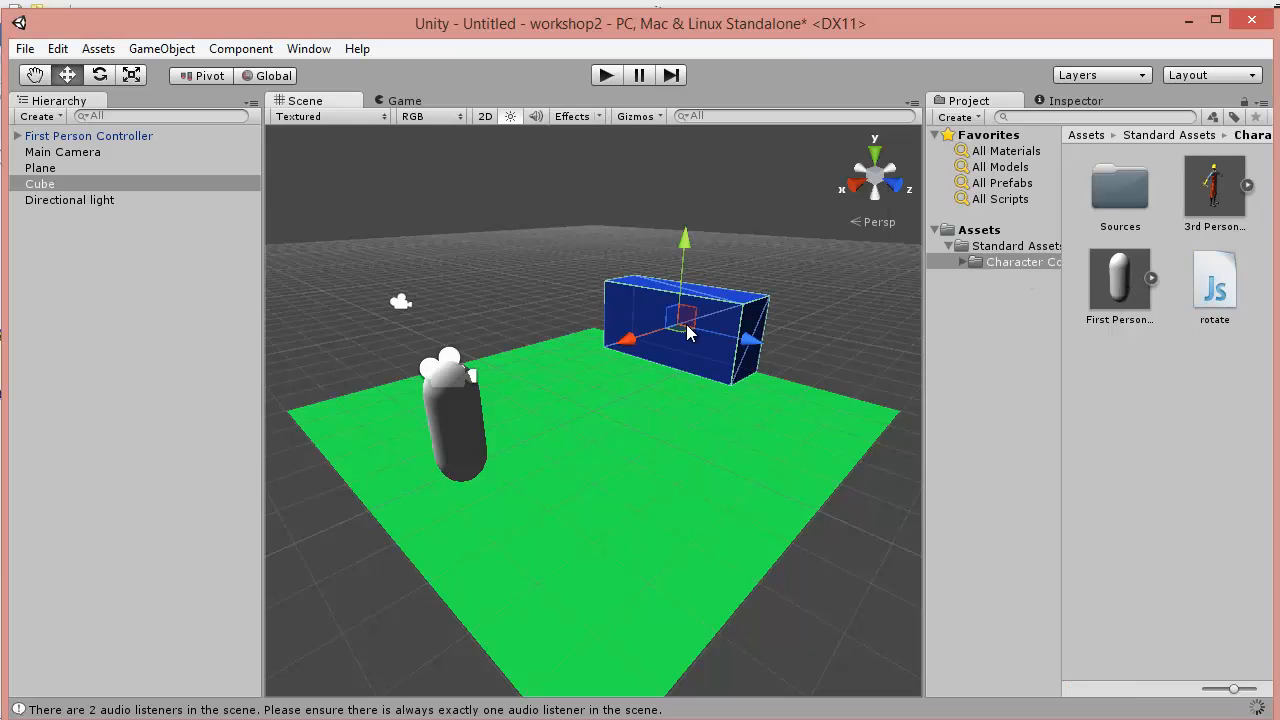
{"action": "left_click", "coordinate": [1071, 103]}
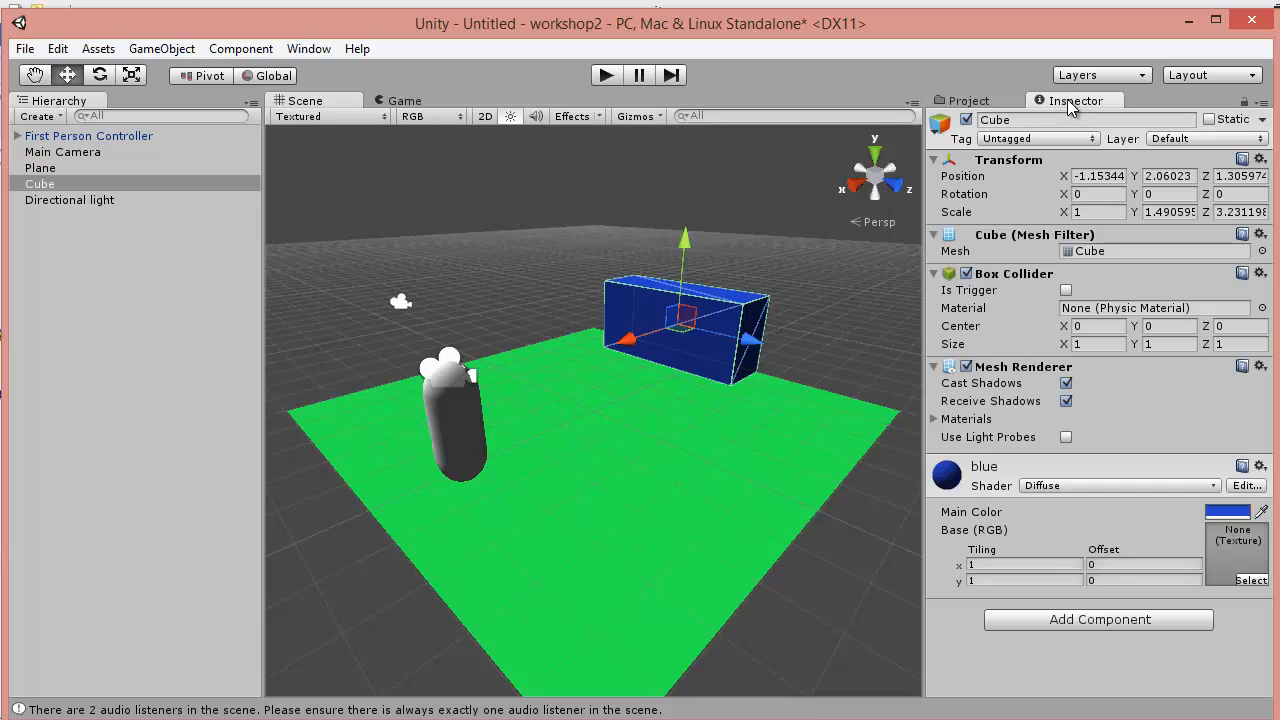
{"action": "left_click", "coordinate": [606, 76]}
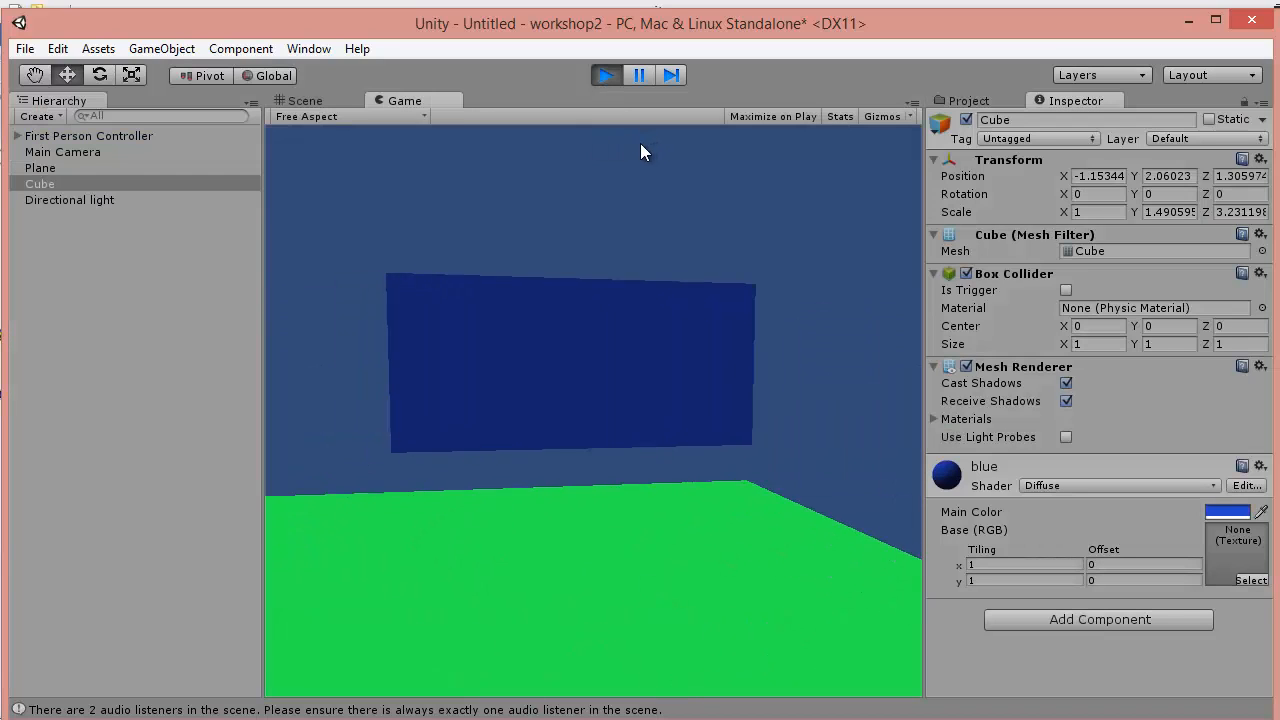
{"action": "left_click", "coordinate": [606, 76]}
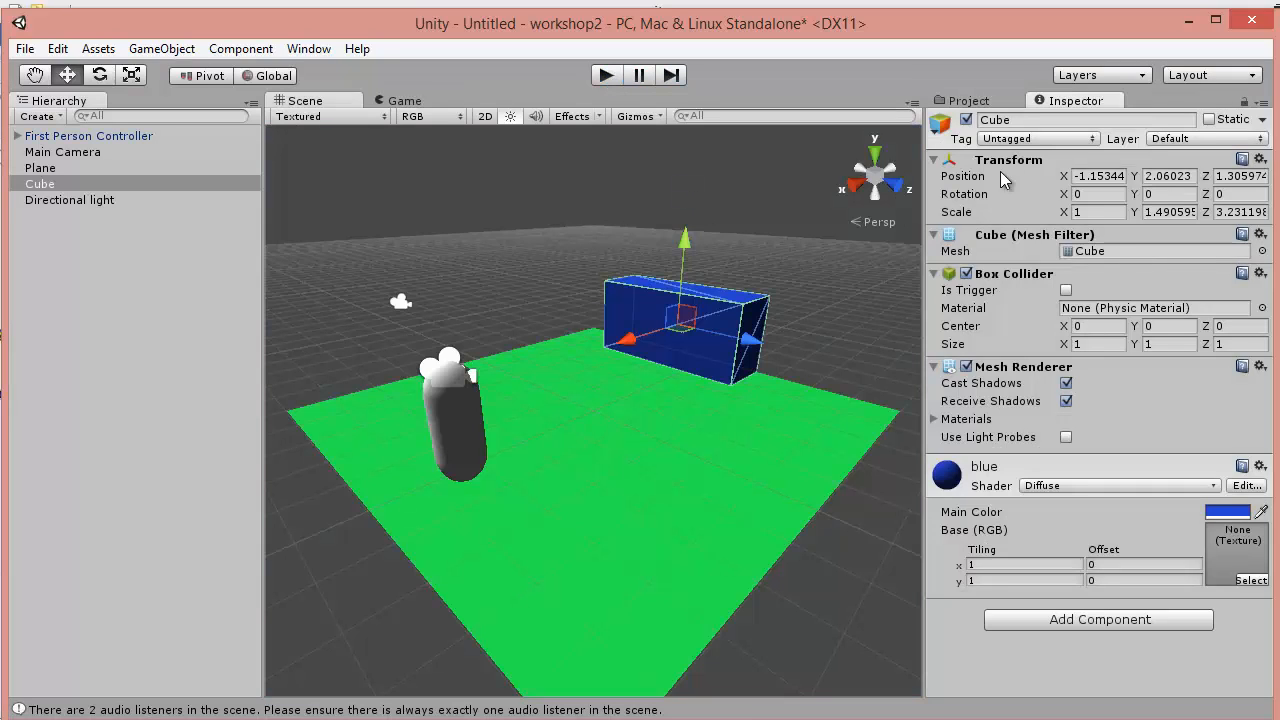
Add the Rotate script to the cube as a component.
{"action": "left_click", "coordinate": [1133, 620]}
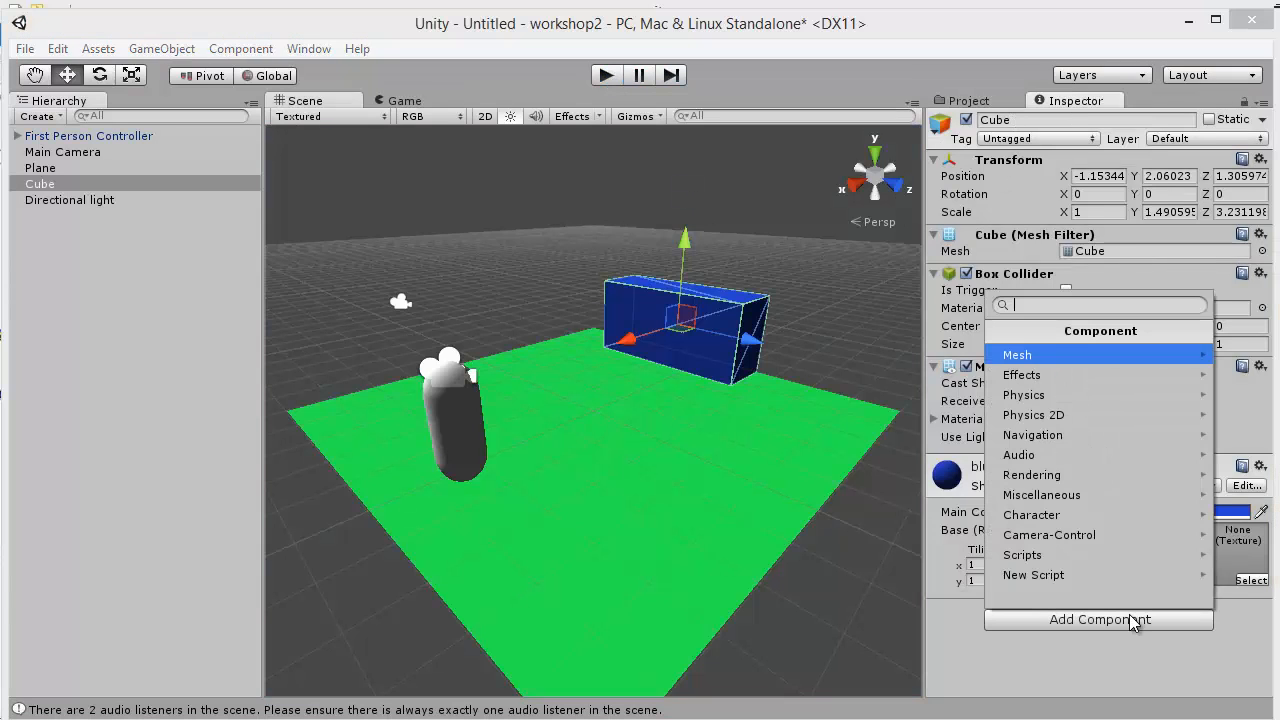
{"action": "left_click", "coordinate": [1094, 555]}
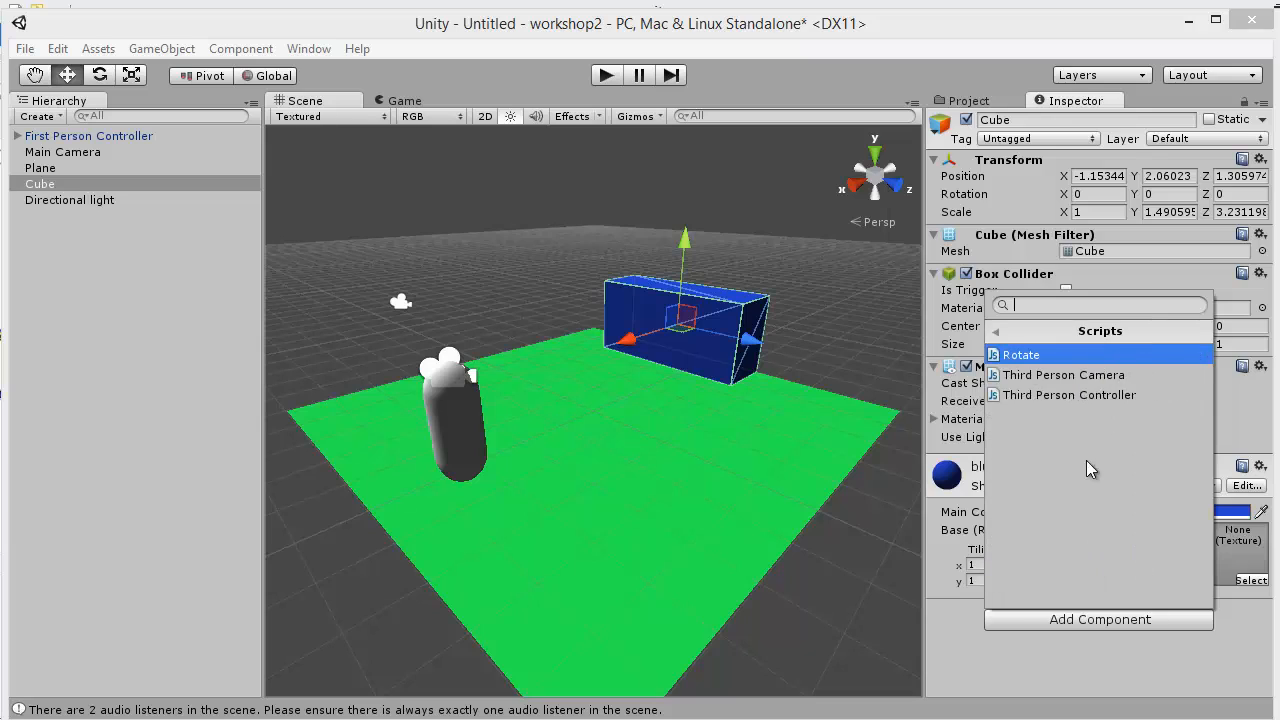
{"action": "left_click", "coordinate": [1060, 356]}
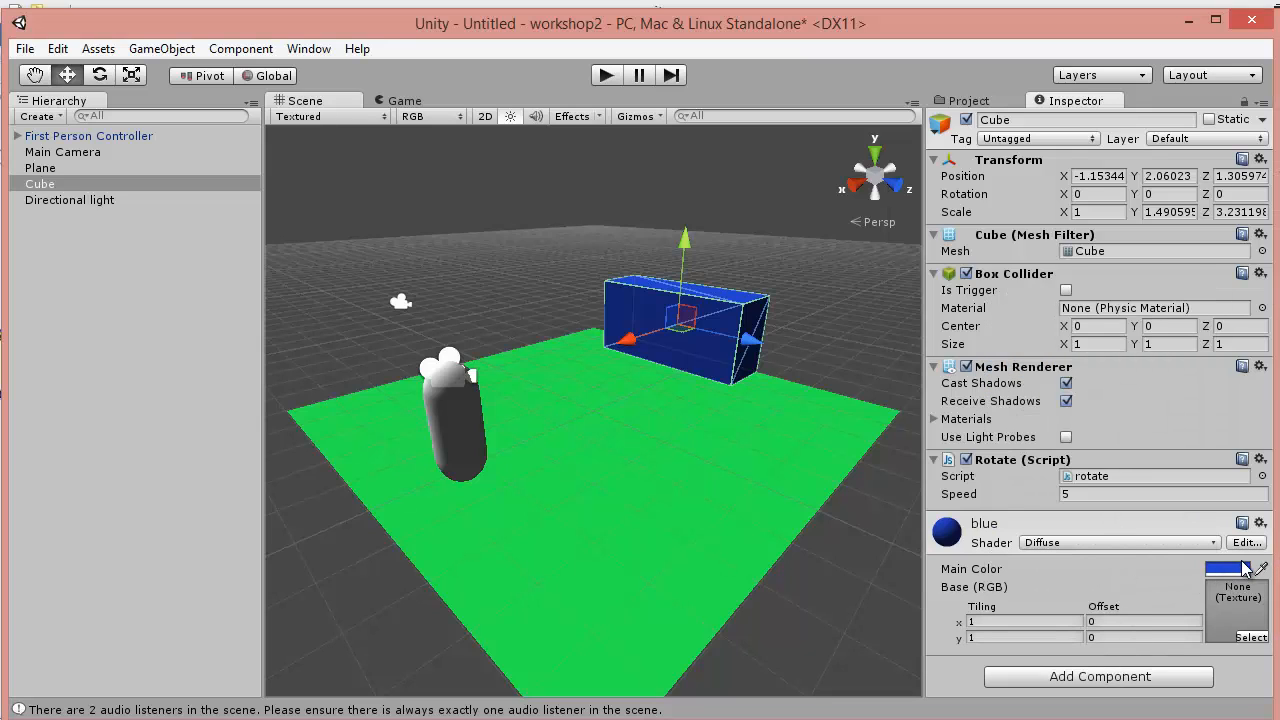
Check the Rotate script's Speed value on the cube and play-test the scene to view the cube's rotation.
{"action": "left_click", "coordinate": [1076, 494]}
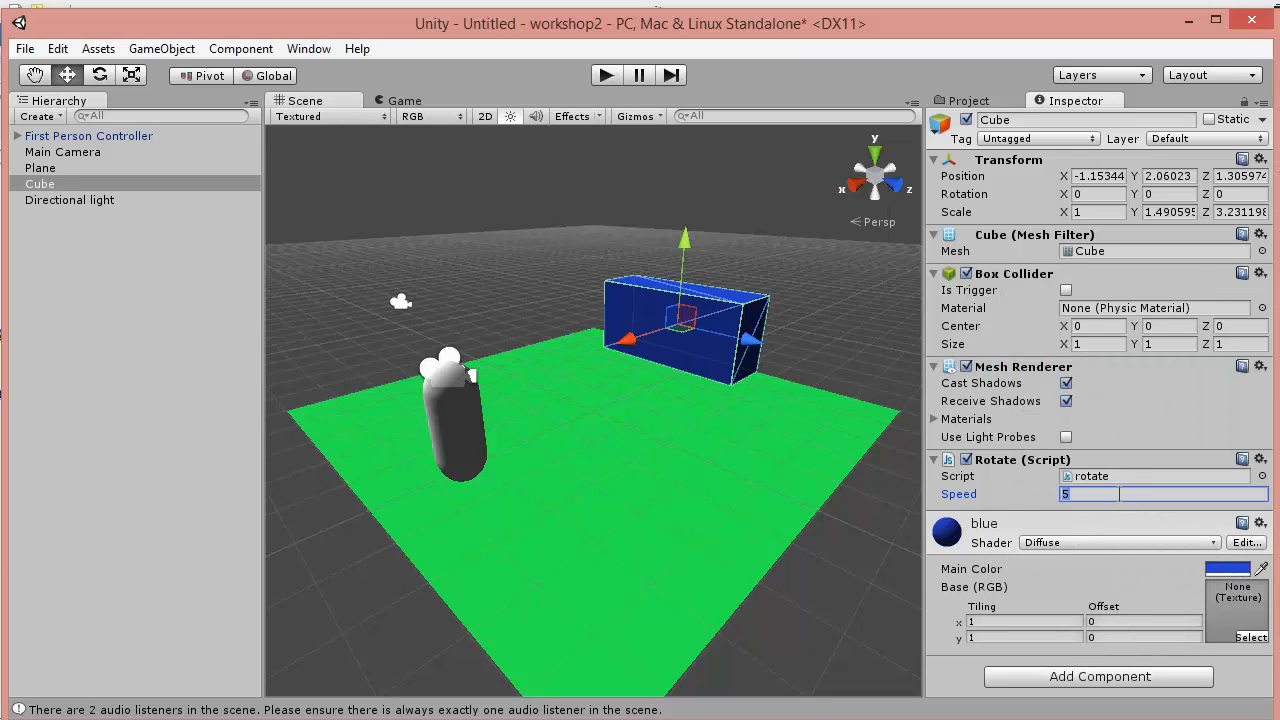
{"action": "left_click", "coordinate": [606, 77]}
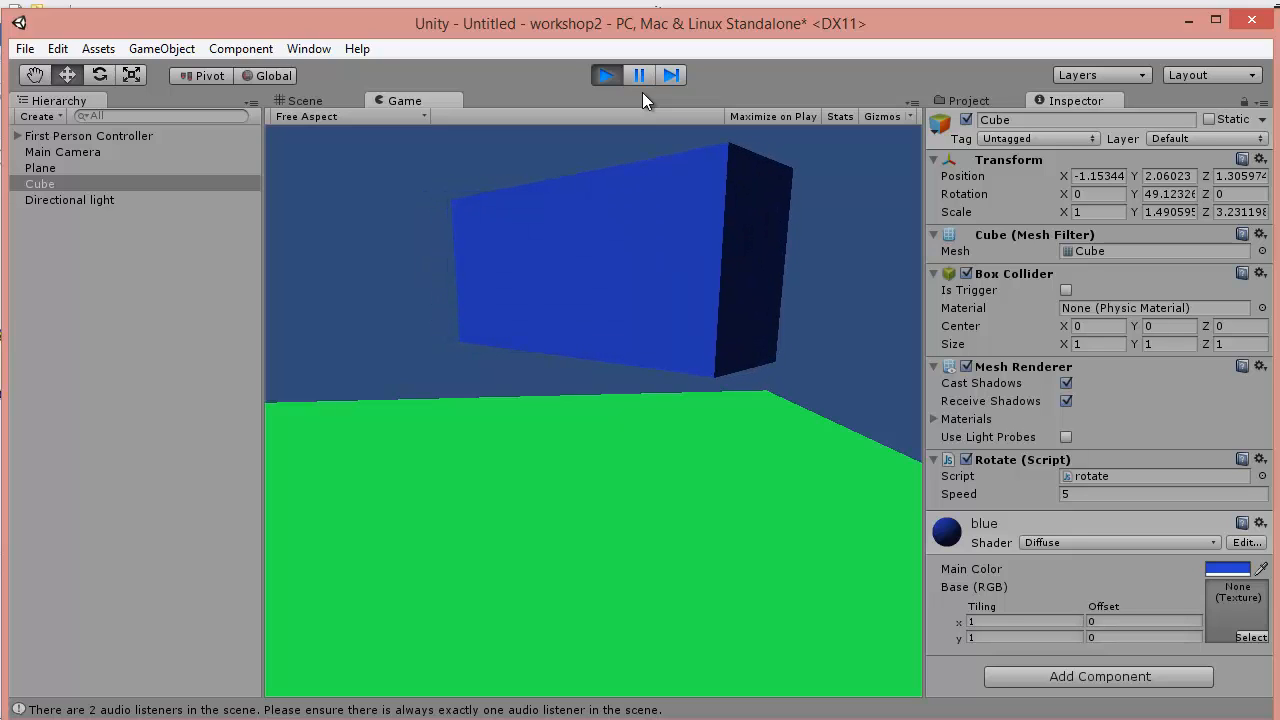
{"action": "left_click", "coordinate": [607, 75]}
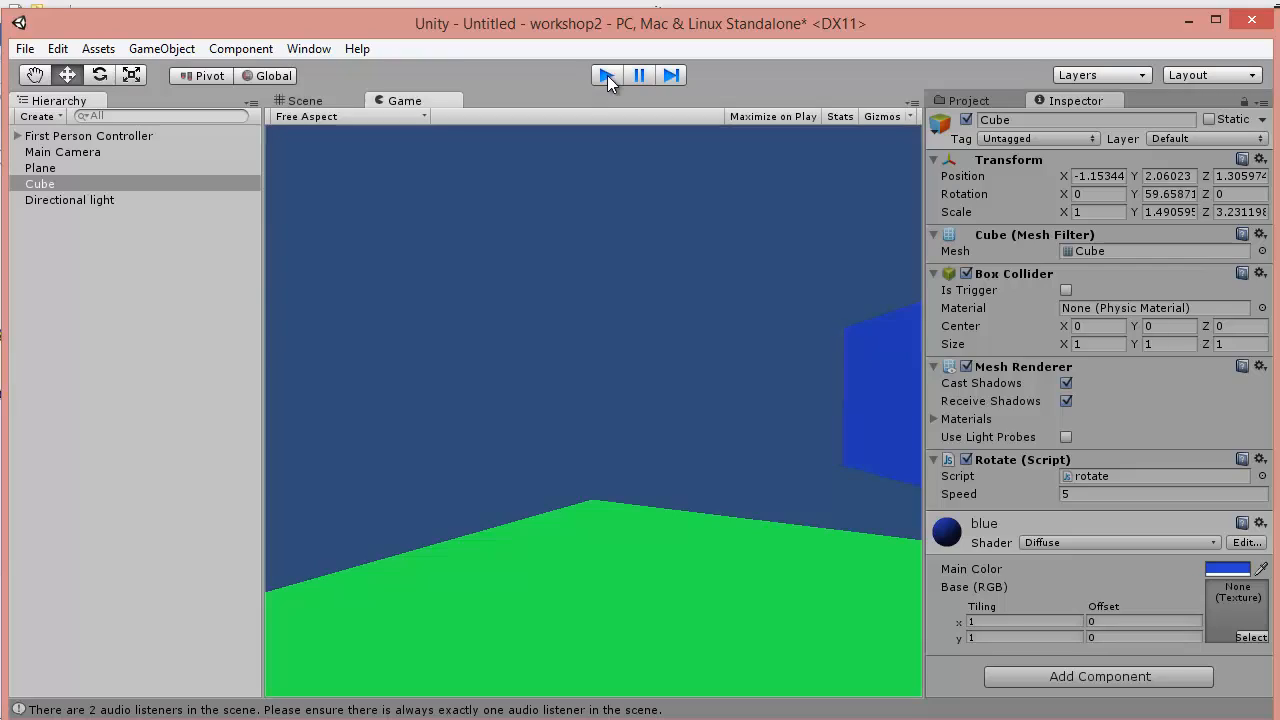